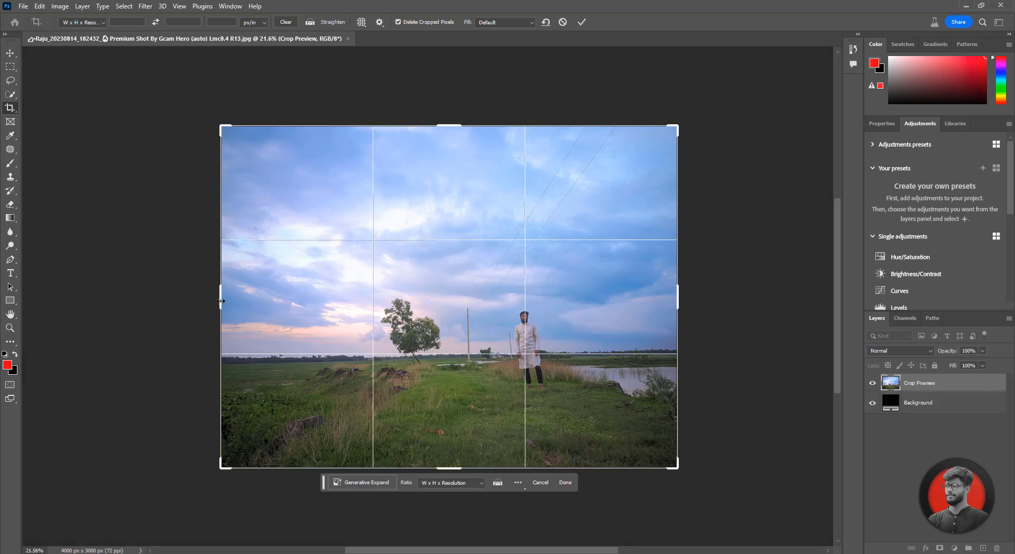
Crop the photo to a portrait about 2341 px wide, keeping the tree, the man and the pond at full height.
{"action": "left_click_drag", "start_coordinate": [221, 301], "coordinate": [302, 290]}
{"action": "left_click_drag", "start_coordinate": [585, 298], "coordinate": [584, 285]}
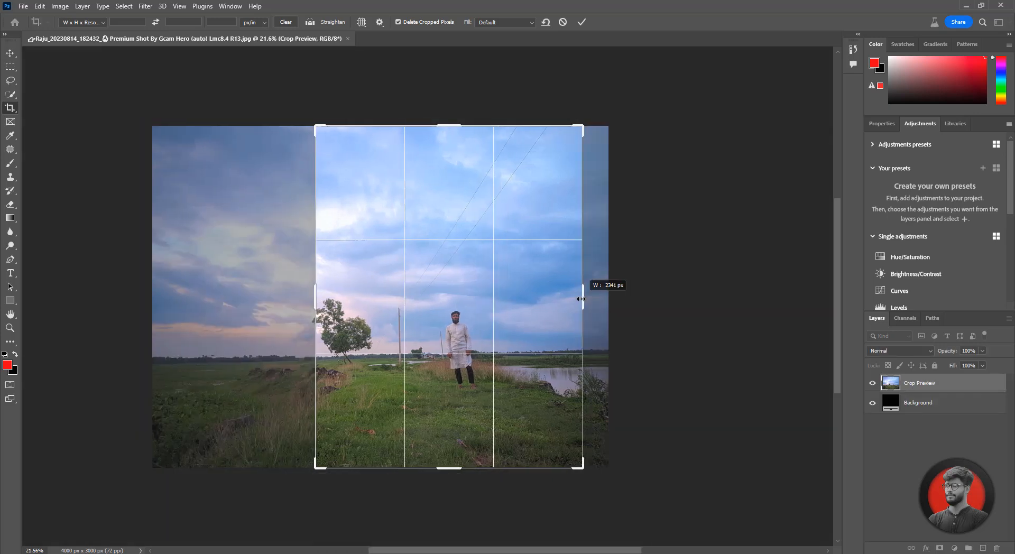
{"action": "key", "text": "Return"}
{"action": "key", "text": "v"}
Open the Camera Raw Filter and set Contrast +30, Highlights +45, Shadows -15, Whites +7, Blacks -11 and Texture +20.
{"action": "left_click", "coordinate": [146, 6]}
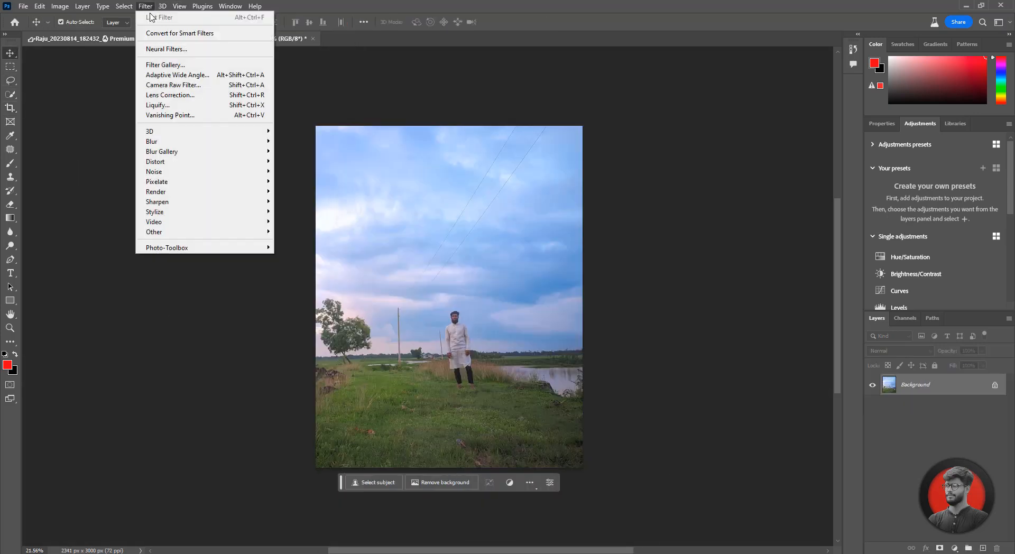
{"action": "left_click", "coordinate": [156, 86]}
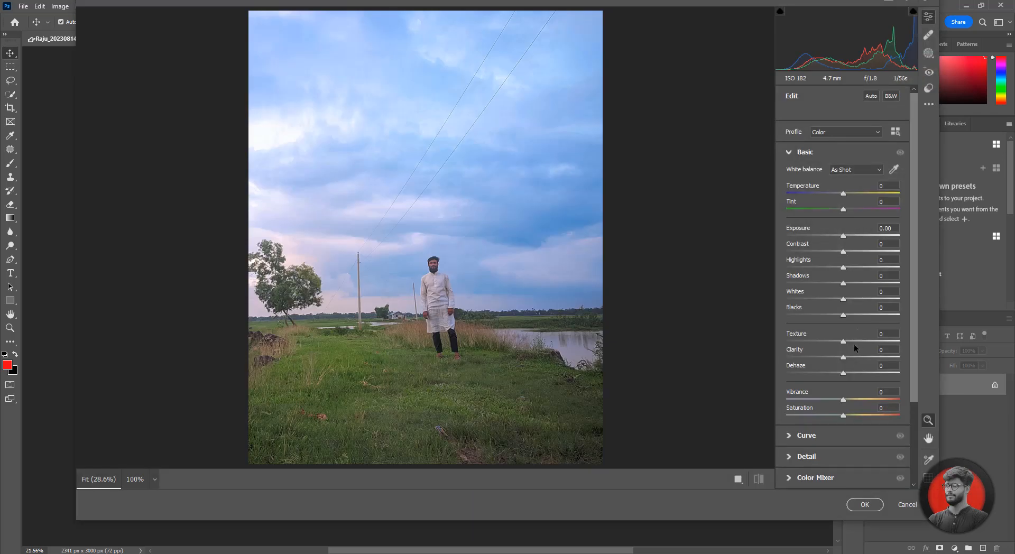
{"action": "left_click_drag", "start_coordinate": [852, 295], "coordinate": [868, 266]}
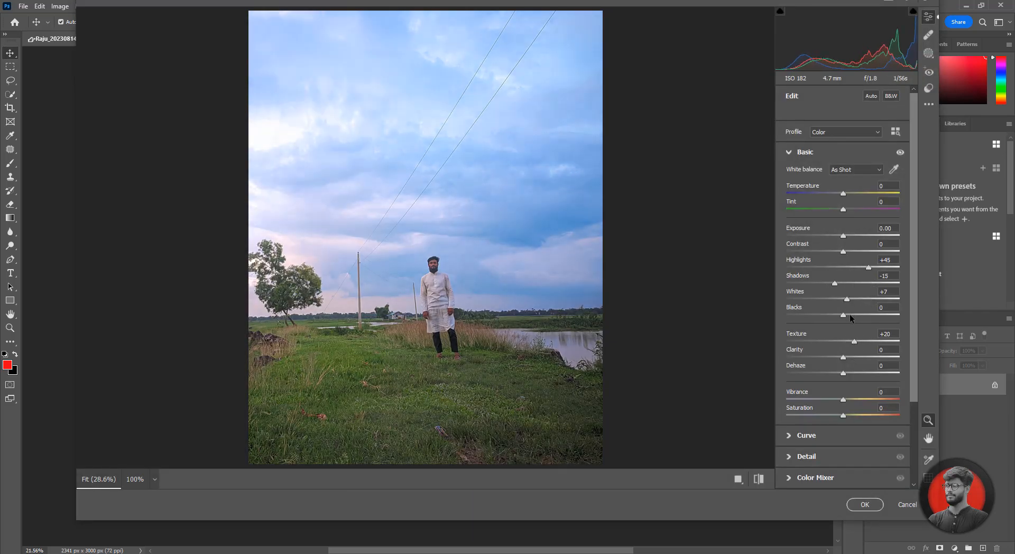
{"action": "mouse_move", "coordinate": [849, 314]}
{"action": "left_mouse_down"}
{"action": "mouse_move", "coordinate": [827, 317]}
{"action": "mouse_move", "coordinate": [837, 315]}
{"action": "left_mouse_up"}
{"action": "left_click_drag", "start_coordinate": [860, 253], "coordinate": [861, 254]}
Raise the saturation of the greens in the Color Mixer and apply the Camera Raw Filter.
{"action": "scroll", "coordinate": [836, 420], "scroll_direction": "down", "scroll_amount": 3}
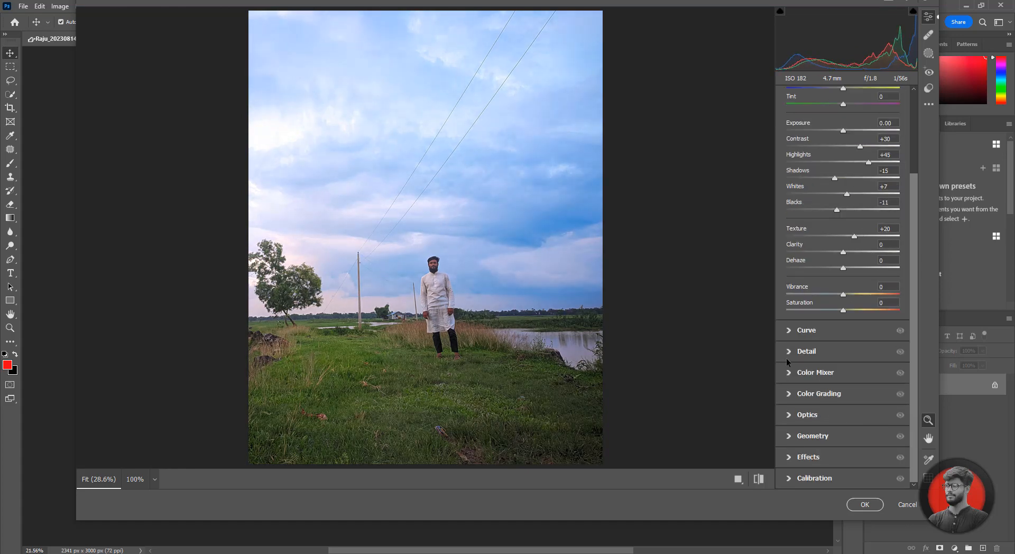
{"action": "left_click", "coordinate": [796, 372]}
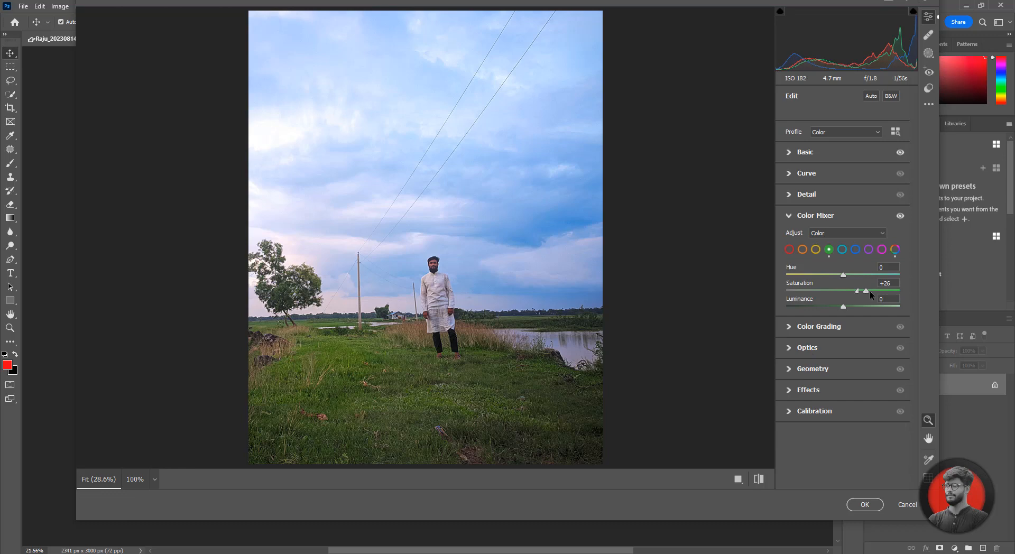
{"action": "left_click", "coordinate": [865, 505]}
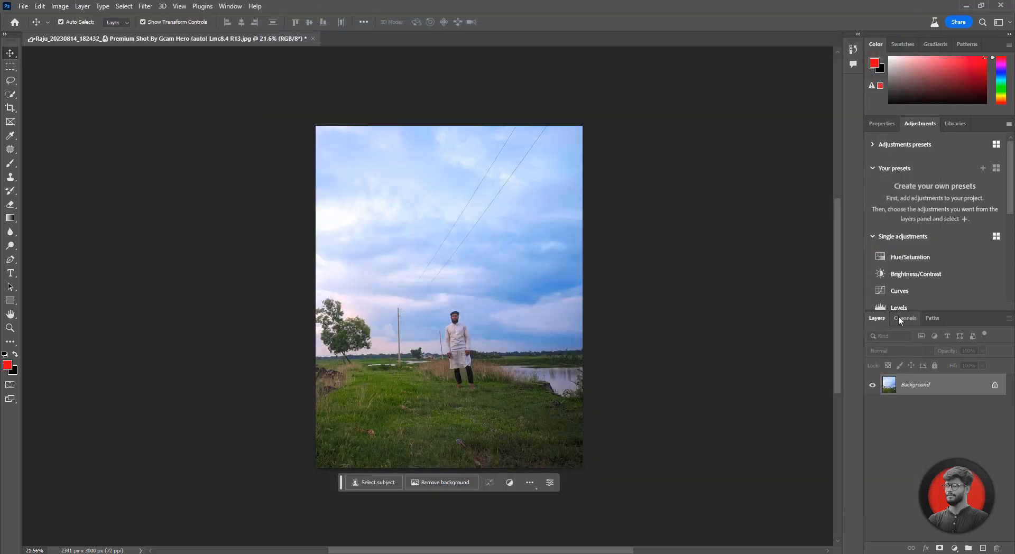
Add a Color Lookup adjustment layer above the background photo.
{"action": "scroll", "coordinate": [932, 196], "scroll_direction": "down", "scroll_amount": 3}
{"action": "scroll", "coordinate": [932, 195], "scroll_direction": "up", "scroll_amount": 3}
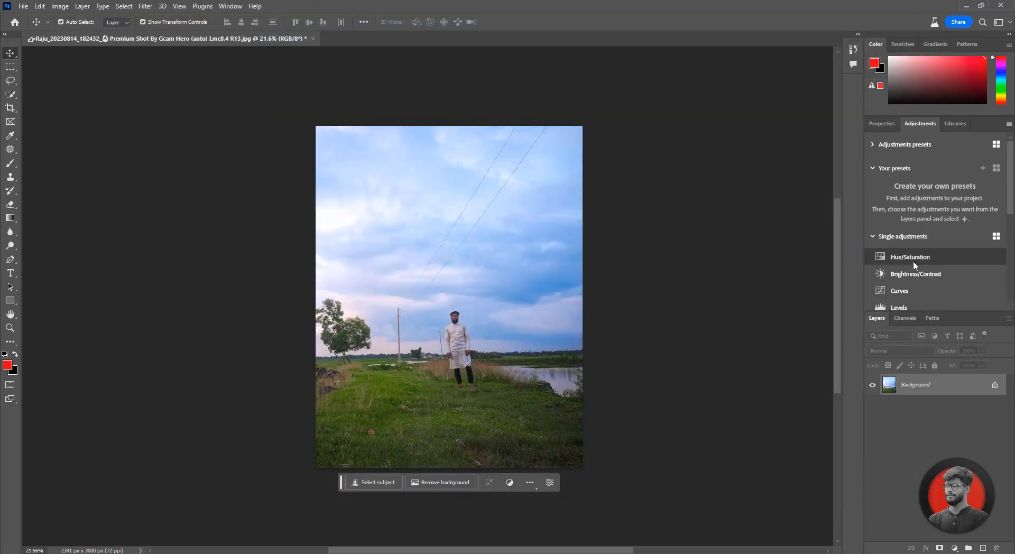
{"action": "scroll", "coordinate": [912, 261], "scroll_direction": "down", "scroll_amount": 3}
{"action": "scroll", "coordinate": [909, 235], "scroll_direction": "down", "scroll_amount": 1}
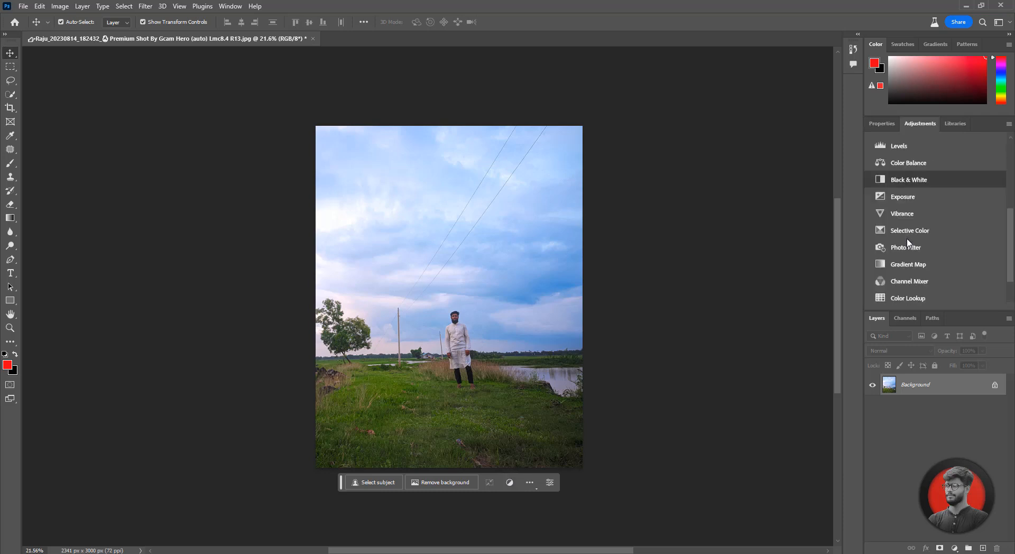
{"action": "left_click", "coordinate": [907, 298]}
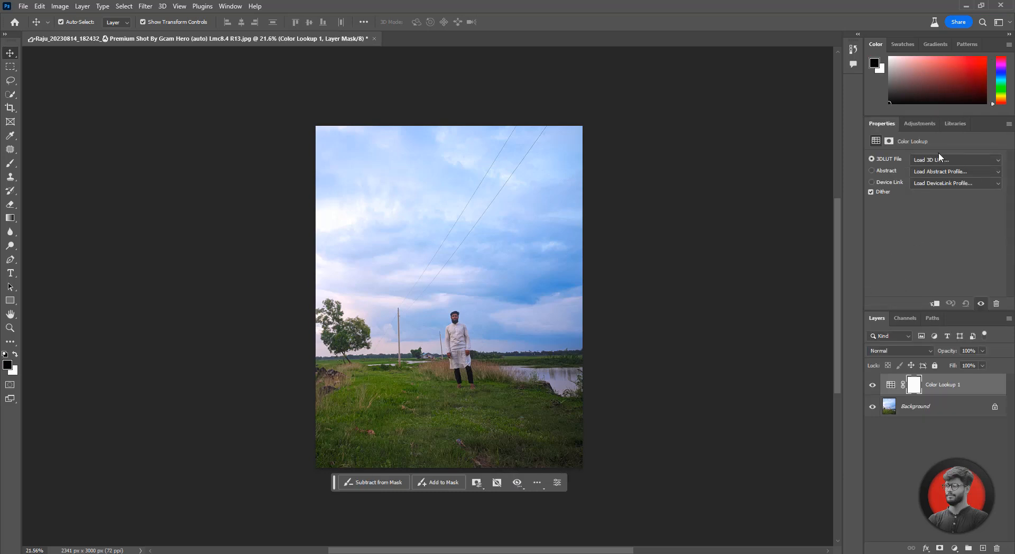
Try 2Strip.look and the other 3D LUTs, including the Fuji film looks, on the Color Lookup layer.
{"action": "left_click", "coordinate": [942, 159]}
{"action": "left_click", "coordinate": [936, 222]}
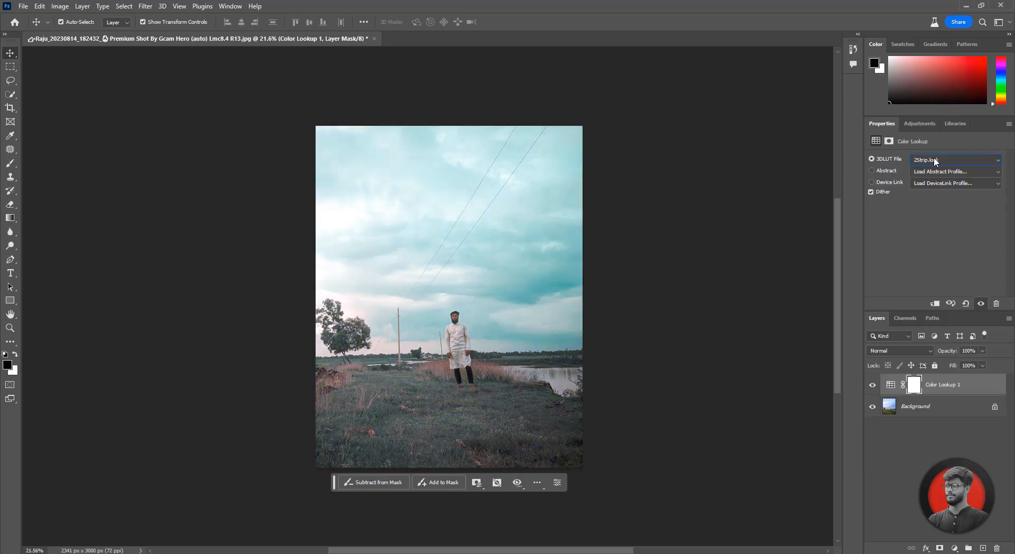
{"action": "scroll", "coordinate": [936, 160], "scroll_direction": "down", "scroll_amount": 2}
{"action": "scroll", "coordinate": [935, 161], "scroll_direction": "down", "scroll_amount": 10}
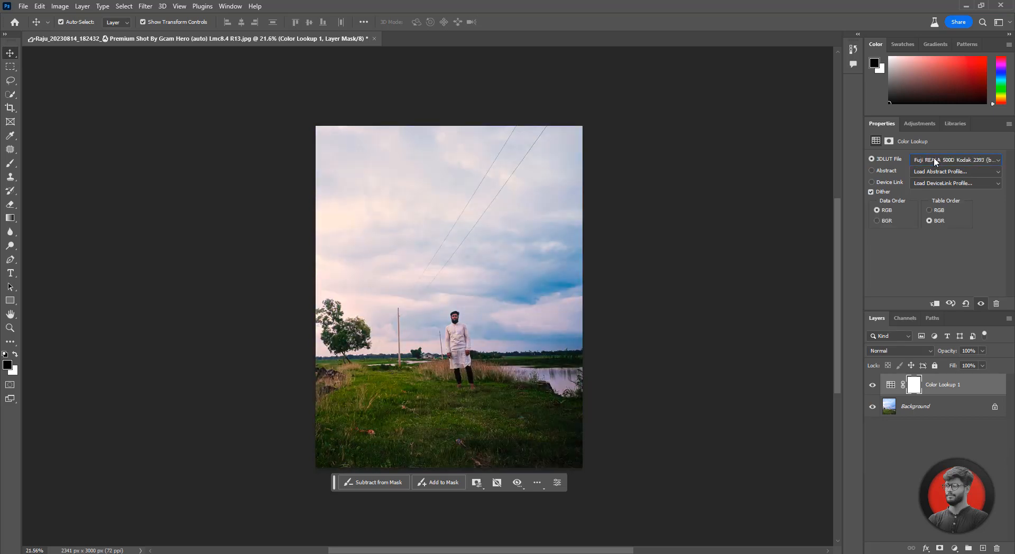
{"action": "scroll", "coordinate": [934, 161], "scroll_direction": "down", "scroll_amount": 1}
{"action": "scroll", "coordinate": [934, 161], "scroll_direction": "up", "scroll_amount": 1}
{"action": "scroll", "coordinate": [934, 158], "scroll_direction": "down", "scroll_amount": 1}
{"action": "scroll", "coordinate": [935, 162], "scroll_direction": "up", "scroll_amount": 5}
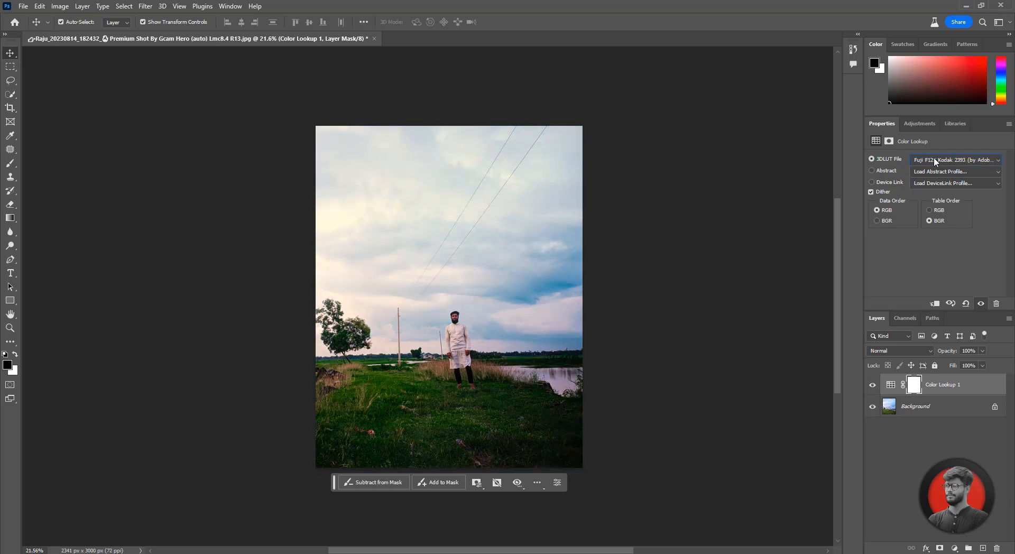
Set the Color Lookup layer's 3D LUT to Kodak 5205 Fuji 3510 (by Adobe).cube.
{"action": "left_click", "coordinate": [934, 159]}
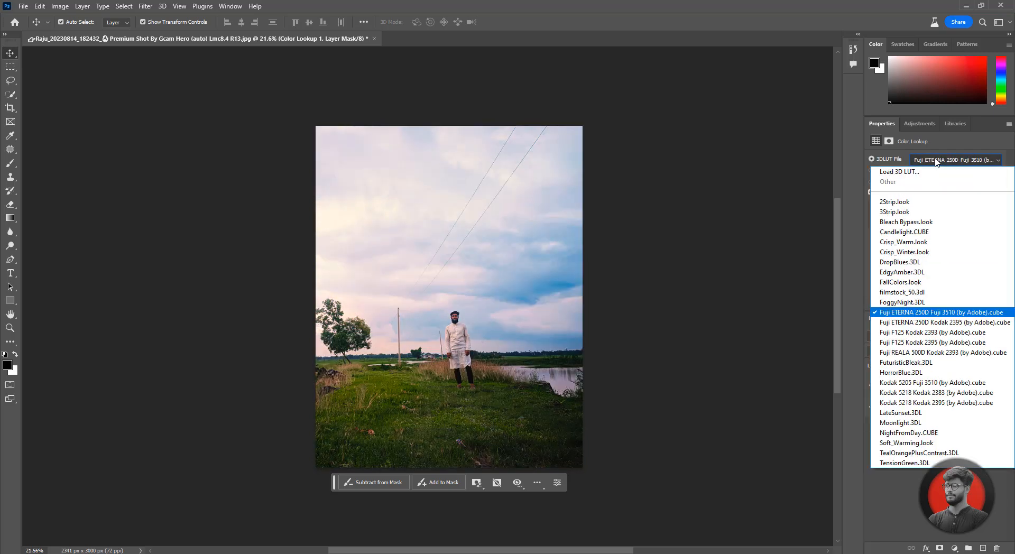
{"action": "left_click", "coordinate": [954, 404]}
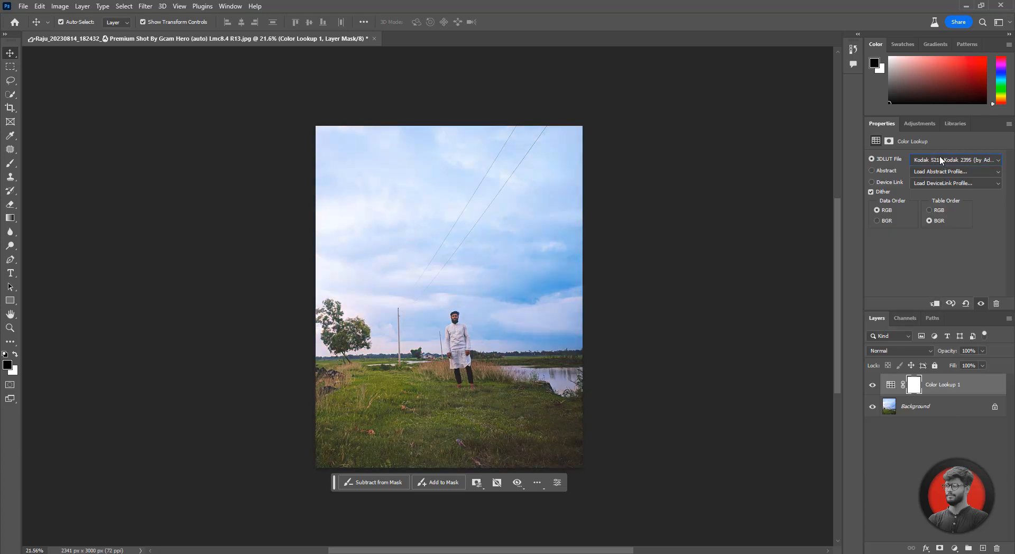
{"action": "scroll", "coordinate": [941, 160], "scroll_direction": "up", "scroll_amount": 2}
{"action": "left_click", "coordinate": [469, 388]}
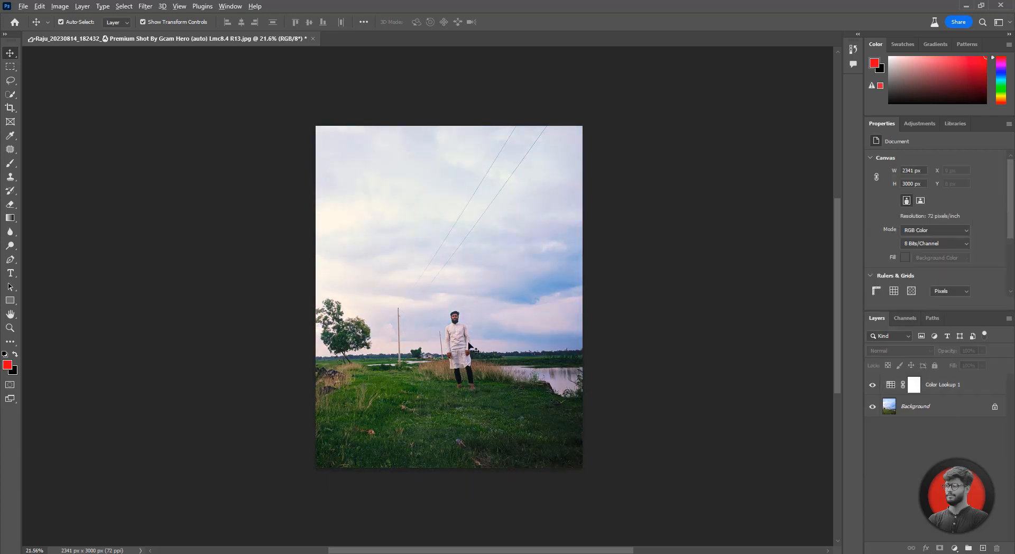
{"action": "scroll", "coordinate": [469, 388], "scroll_direction": "up", "scroll_amount": 3}
{"action": "scroll", "coordinate": [447, 298], "scroll_direction": "down", "scroll_amount": 3}
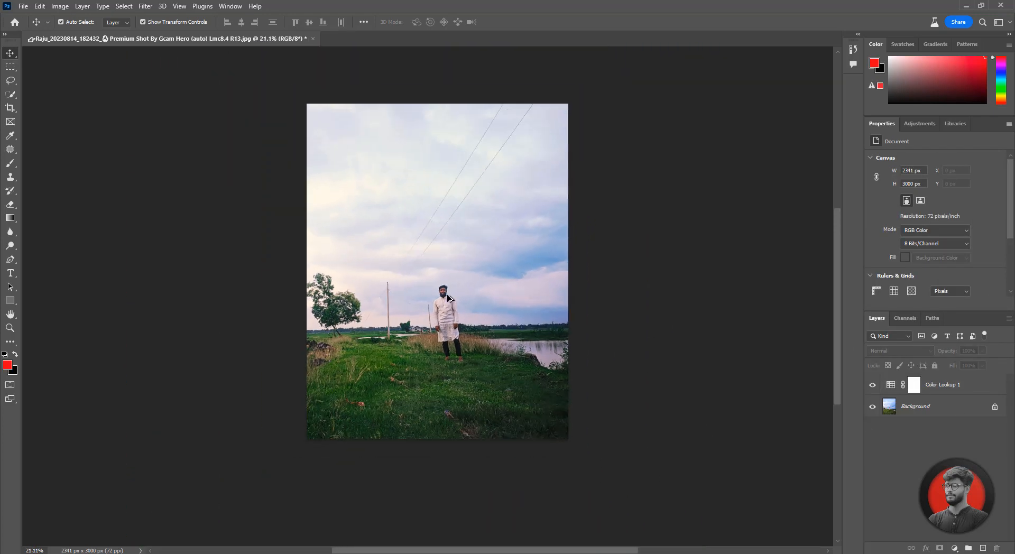
Flatten the Color Lookup layer and the photo into a single background layer.
{"action": "left_click", "coordinate": [958, 387]}
{"action": "left_click", "coordinate": [60, 6]}
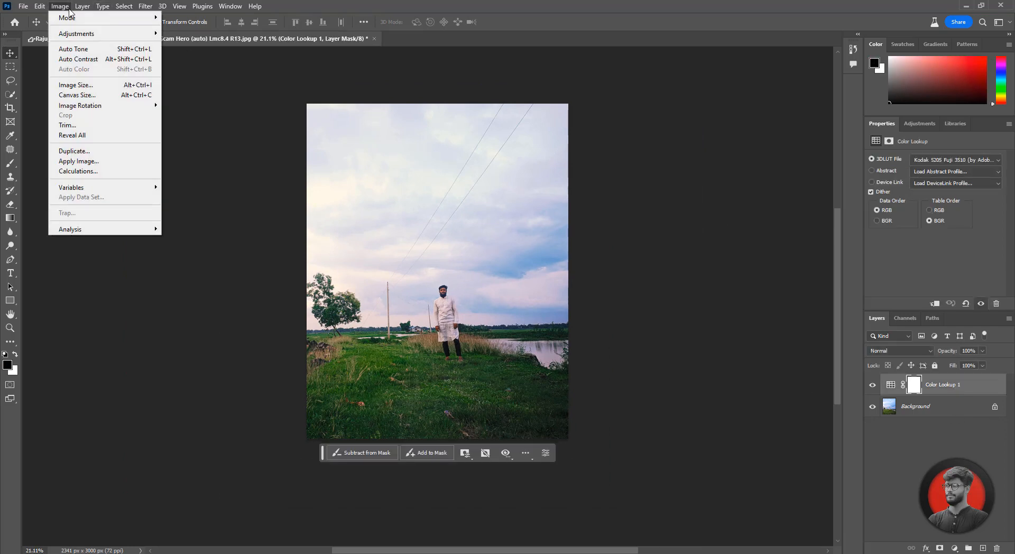
{"action": "mouse_move", "coordinate": [82, 6]}
{"action": "left_click", "coordinate": [101, 418]}
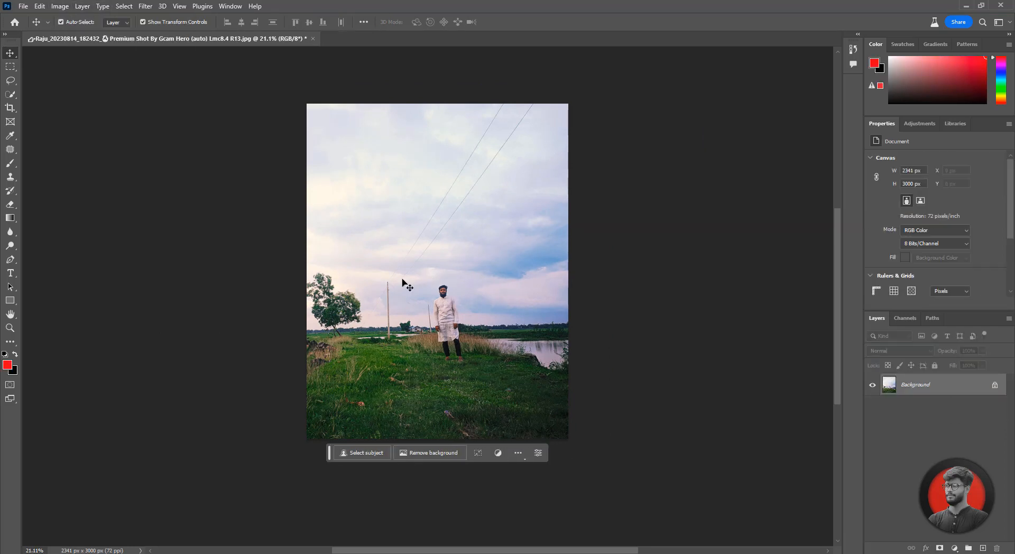
Lasso the area around the tree and the pole beside the man, from the low sky down to the grass.
{"action": "left_click", "coordinate": [10, 80]}
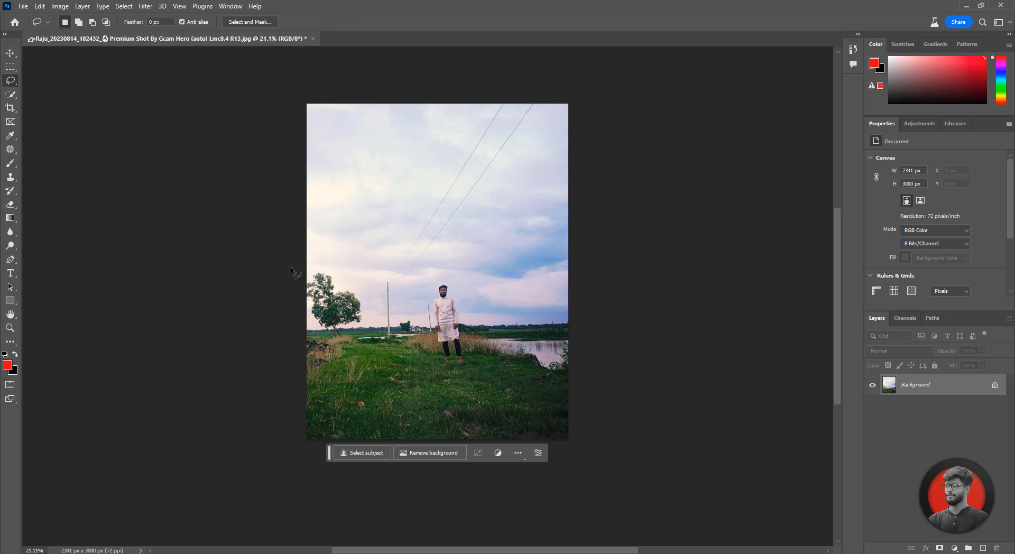
{"action": "left_click_drag", "start_coordinate": [316, 262], "coordinate": [317, 262]}
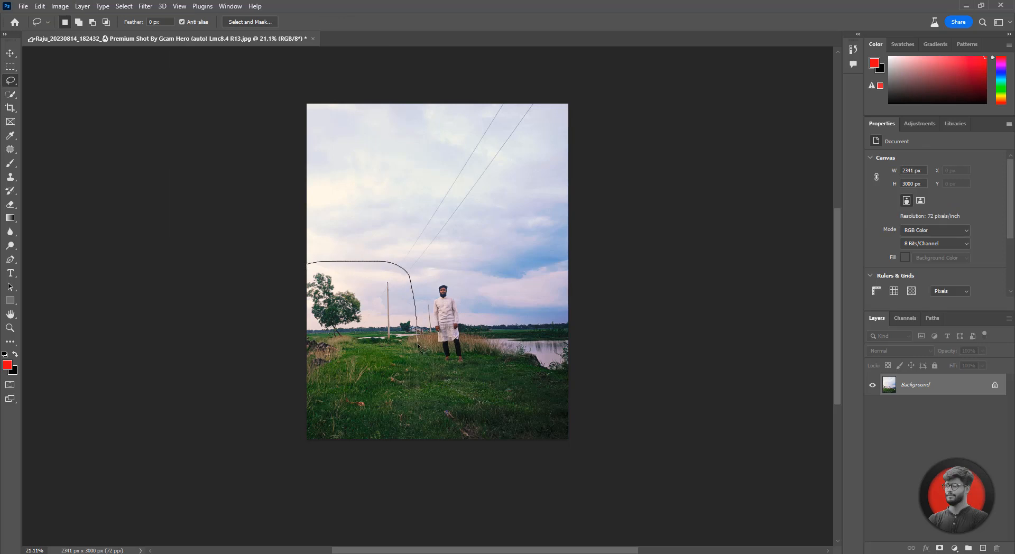
{"action": "left_click_drag", "start_coordinate": [418, 347], "coordinate": [419, 350]}
{"action": "left_click_drag", "start_coordinate": [290, 258], "coordinate": [381, 264]}
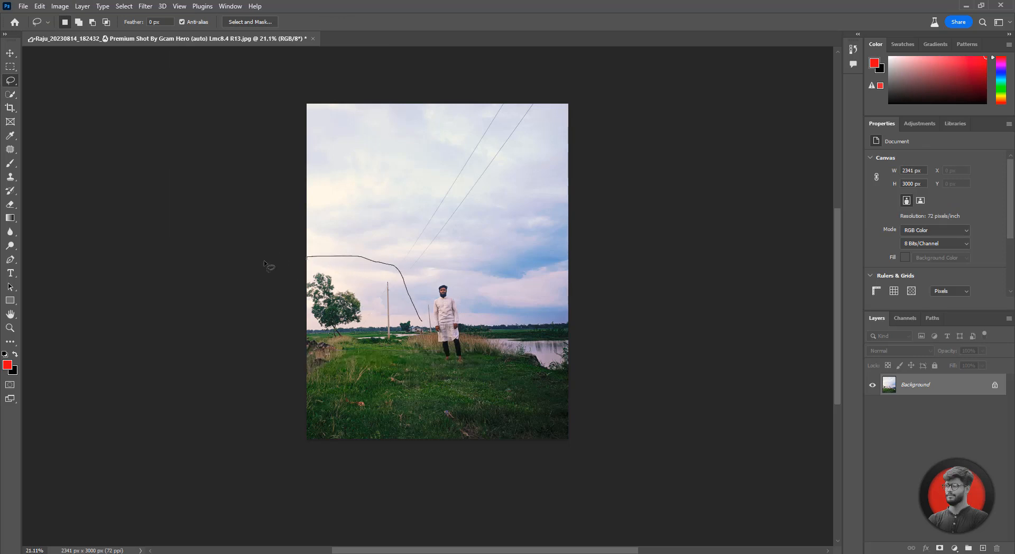
{"action": "left_click_drag", "start_coordinate": [264, 265], "coordinate": [384, 269]}
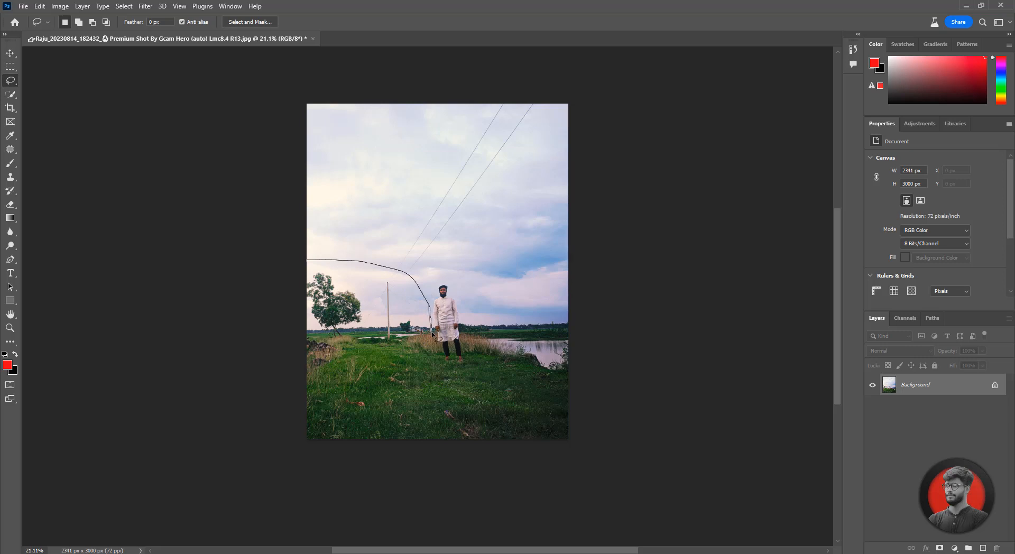
{"action": "left_click_drag", "start_coordinate": [176, 292], "coordinate": [171, 258]}
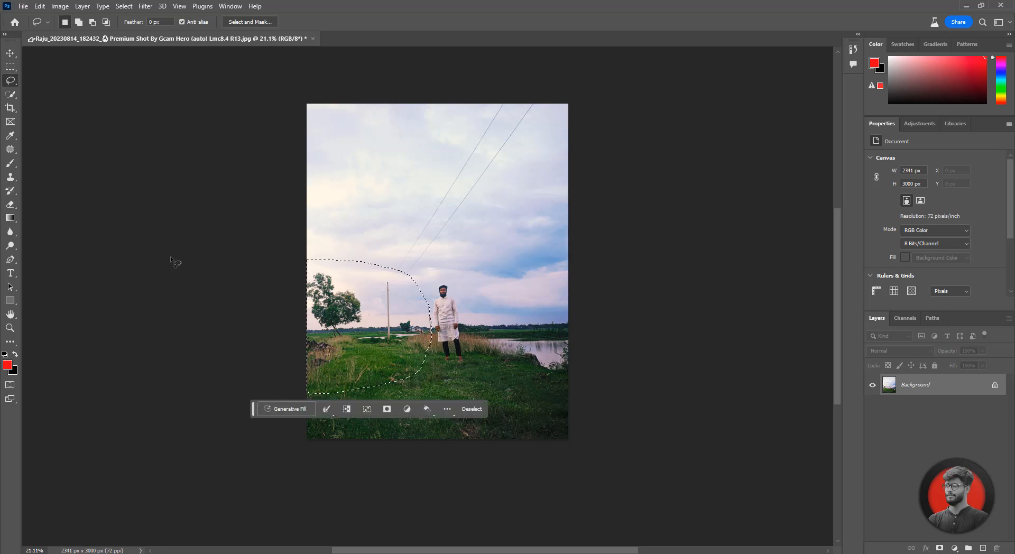
Generate a fill for the selected area with the prompt "old broken down red barn".
{"action": "left_click", "coordinate": [268, 412]}
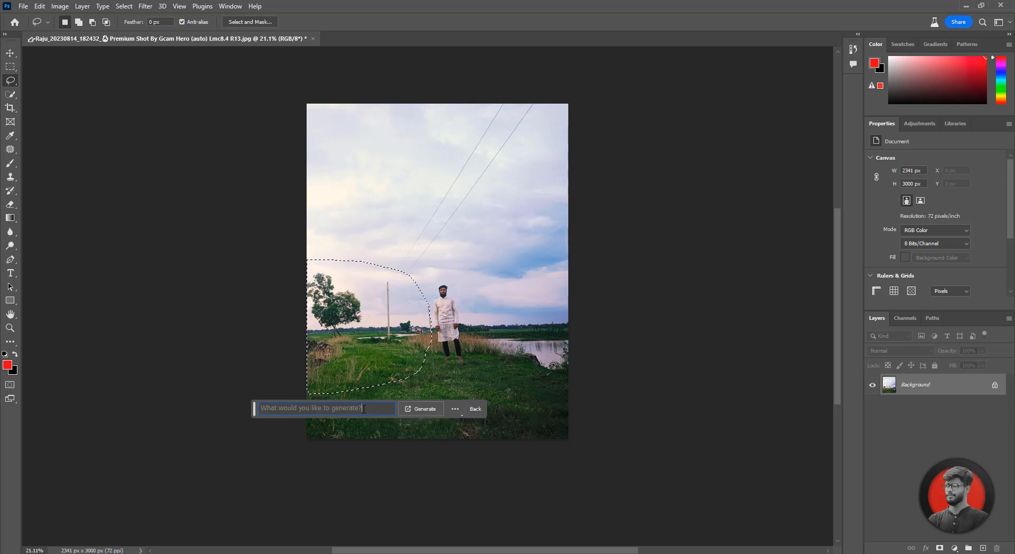
{"action": "type", "text": "old broken down red barn"}
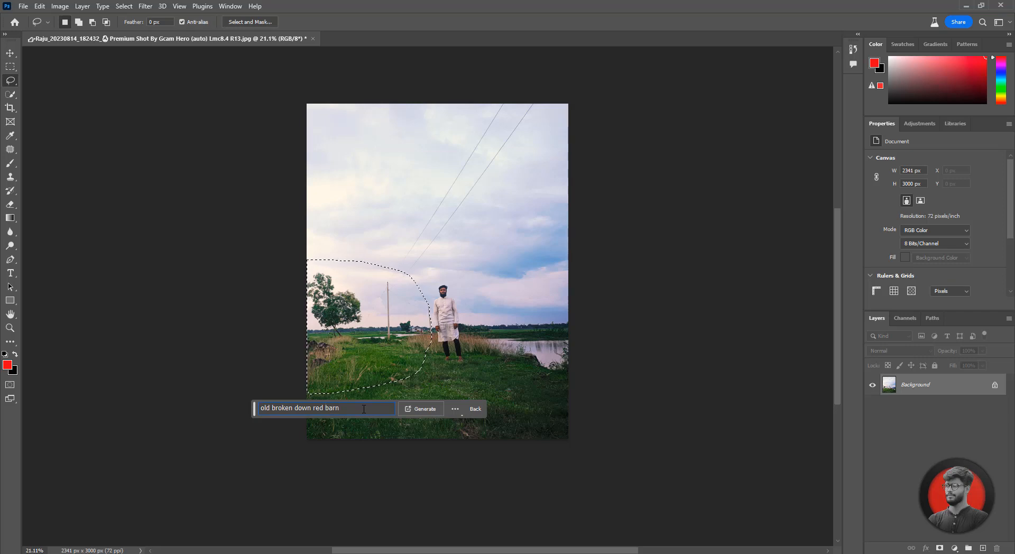
{"action": "key", "text": "Return"}
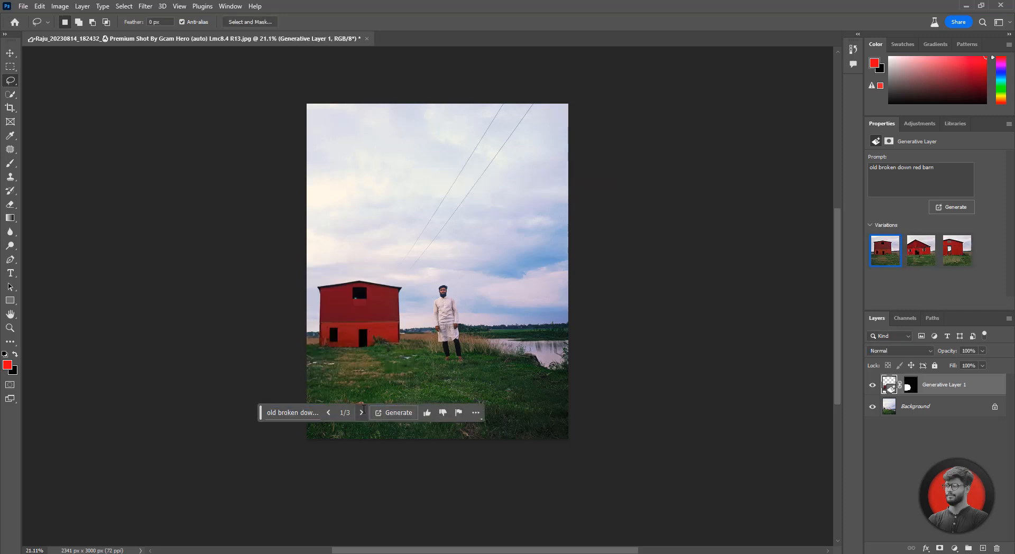
Choose the third barn variation and flatten the generative layer into the background.
{"action": "left_click", "coordinate": [362, 413]}
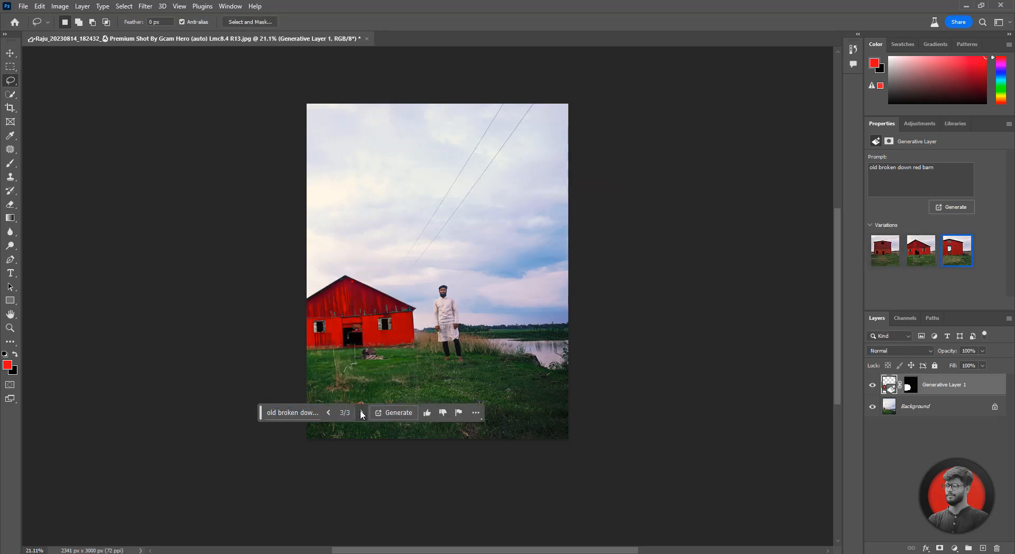
{"action": "scroll", "coordinate": [389, 312], "scroll_direction": "down", "scroll_amount": 3}
{"action": "scroll", "coordinate": [548, 379], "scroll_direction": "up", "scroll_amount": 3}
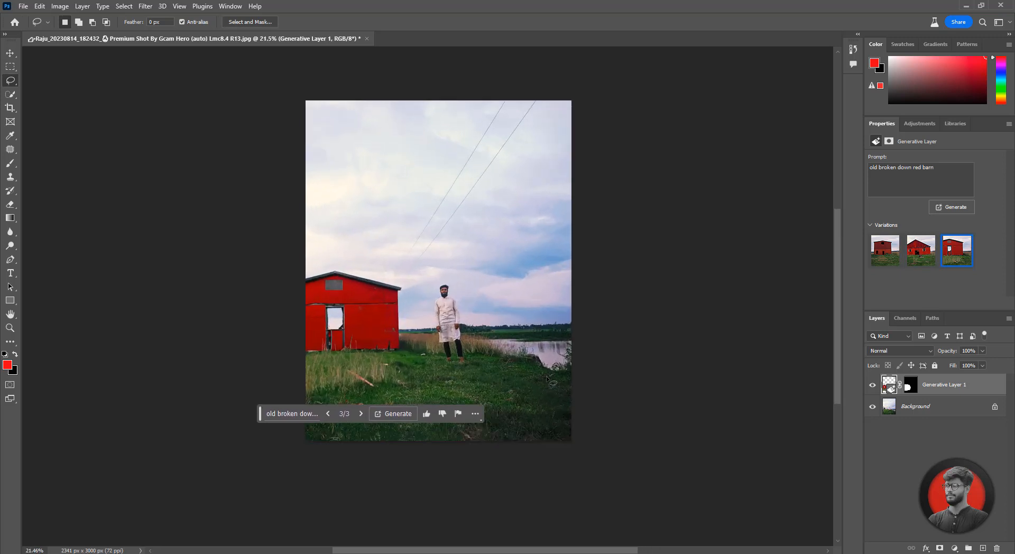
{"action": "right_click", "coordinate": [929, 395]}
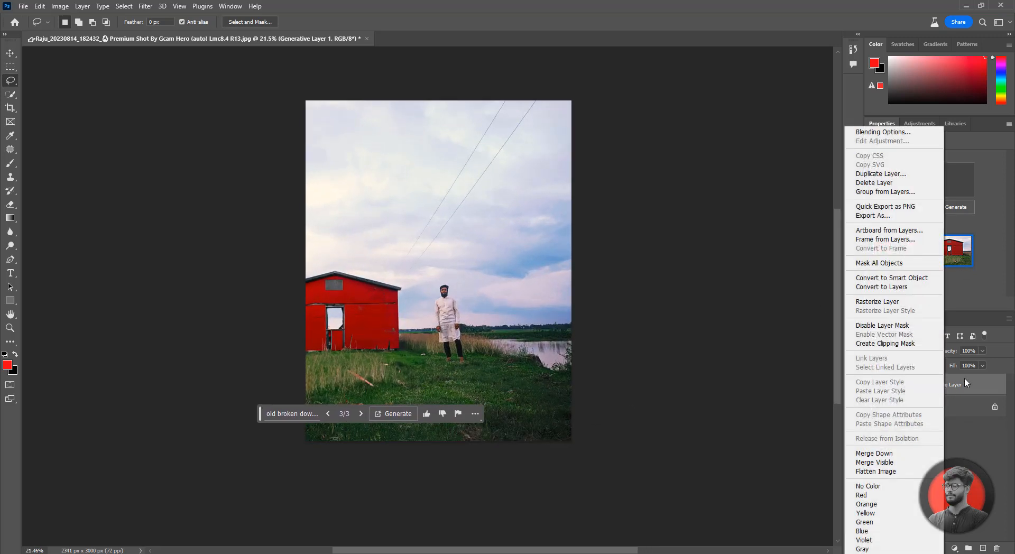
{"action": "left_click", "coordinate": [886, 472]}
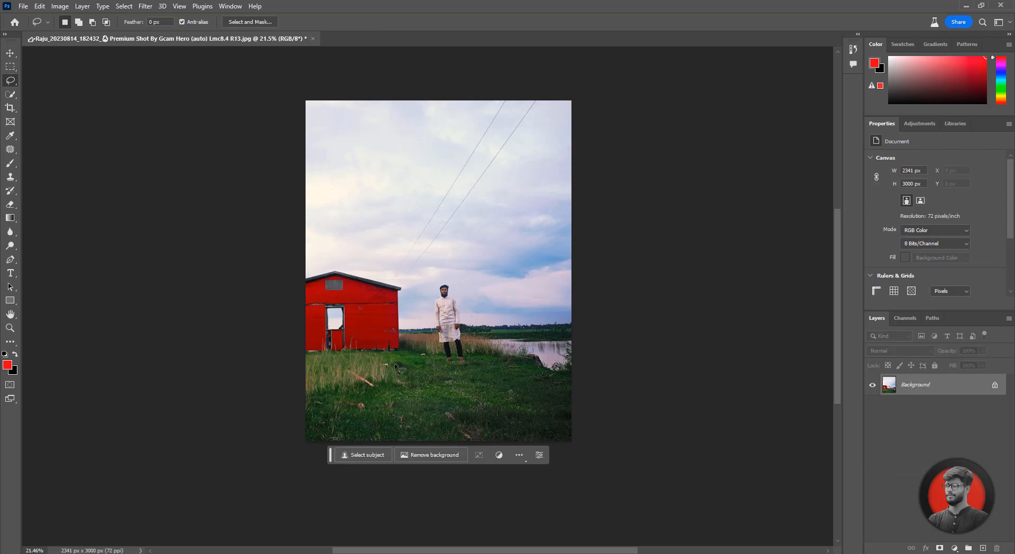
Lasso the grass foreground below the barn and the man, across the full width down to the lower image edge.
{"action": "scroll", "coordinate": [395, 269], "scroll_direction": "up", "scroll_amount": 2}
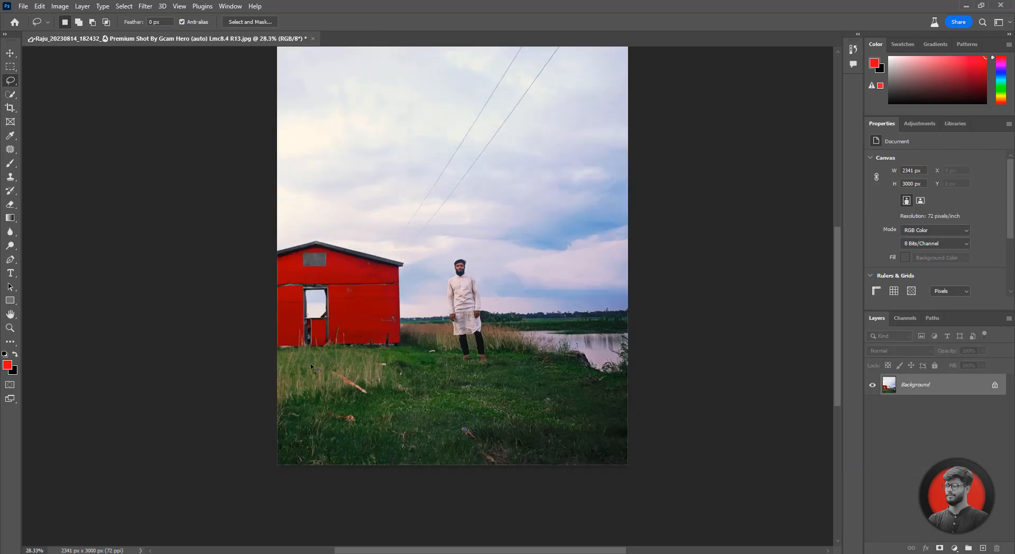
{"action": "left_click_drag", "start_coordinate": [628, 465], "coordinate": [161, 550]}
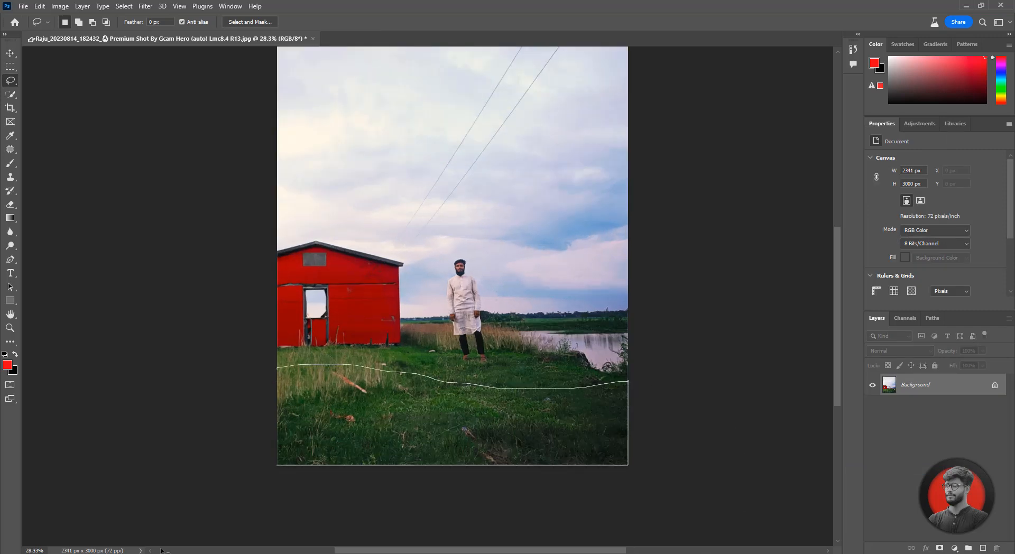
{"action": "left_click_drag", "start_coordinate": [140, 373], "coordinate": [140, 374]}
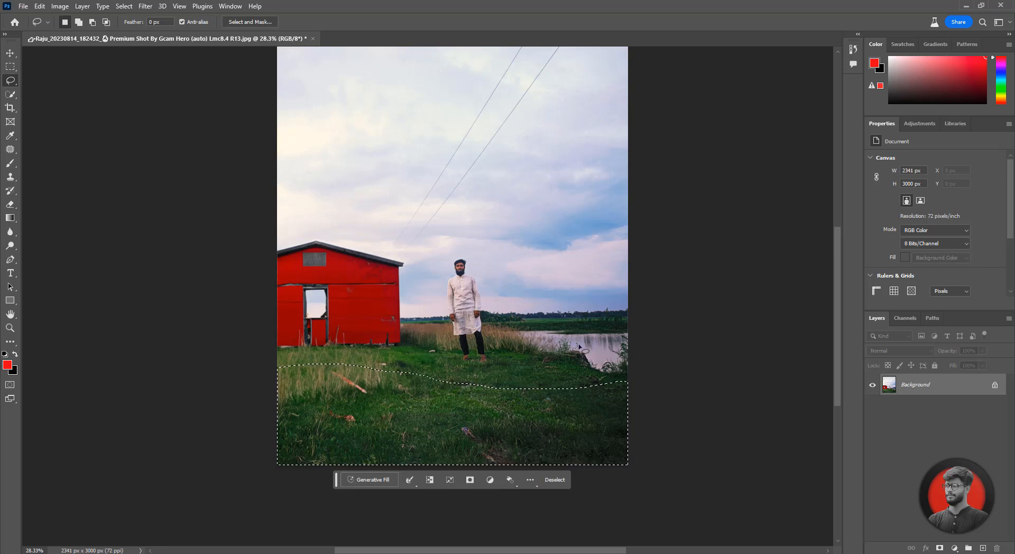
Generate a fill for the selected foreground with the prompt "lake or river reflective water".
{"action": "left_click", "coordinate": [369, 480]}
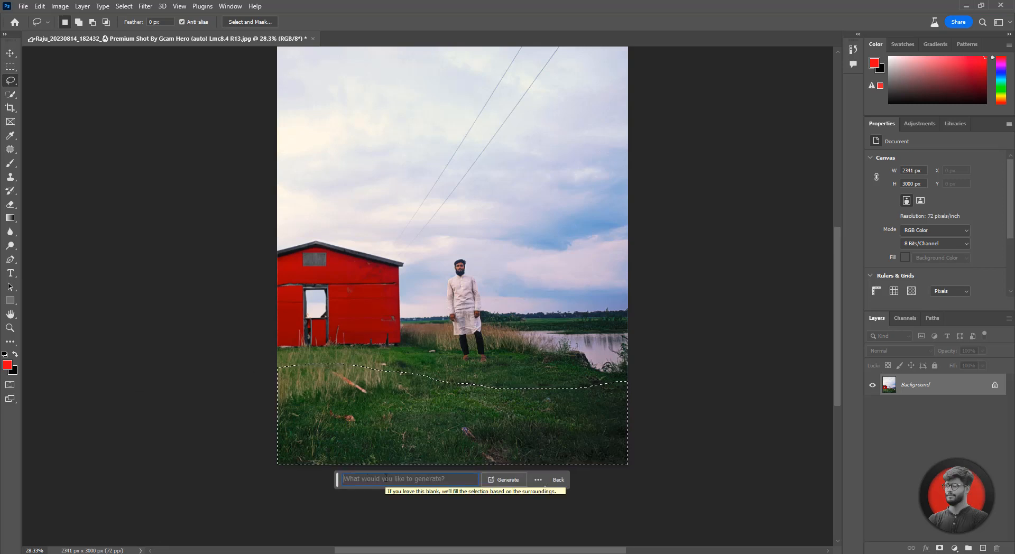
{"action": "type", "text": "lake or river ref"}
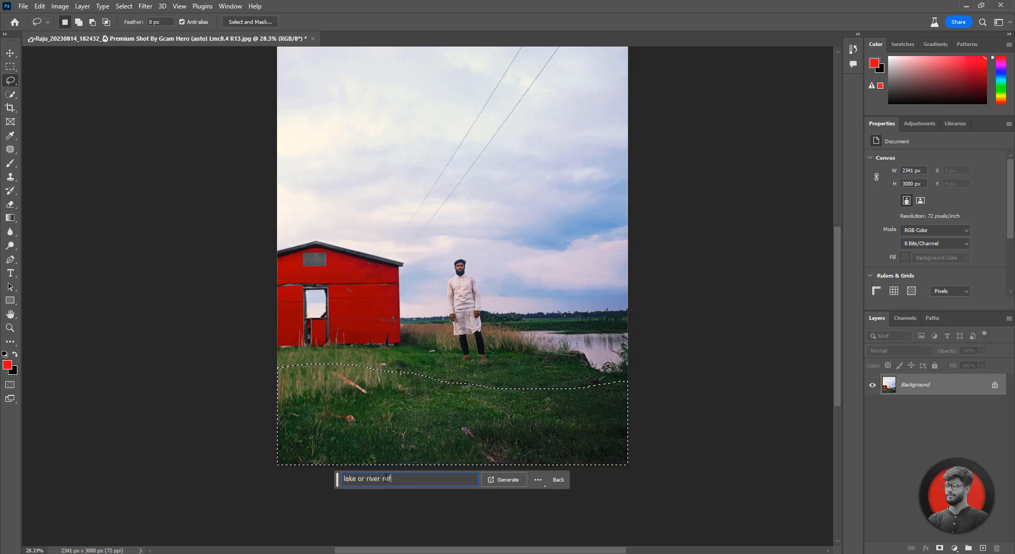
{"action": "type", "text": "lective water"}
{"action": "key", "text": "Return"}
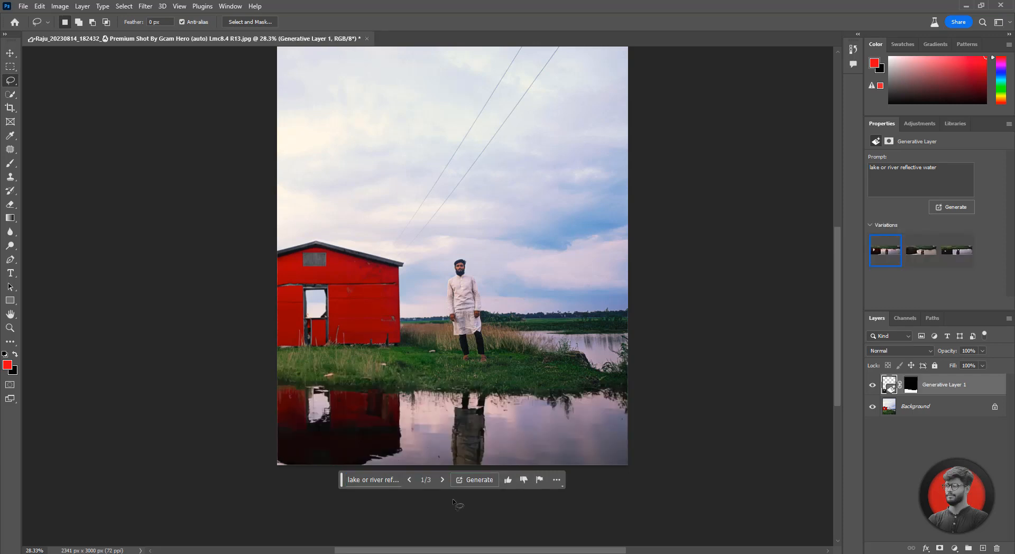
Compare the first and third water variations and keep the first one.
{"action": "left_click", "coordinate": [445, 480]}
{"action": "left_click", "coordinate": [446, 481]}
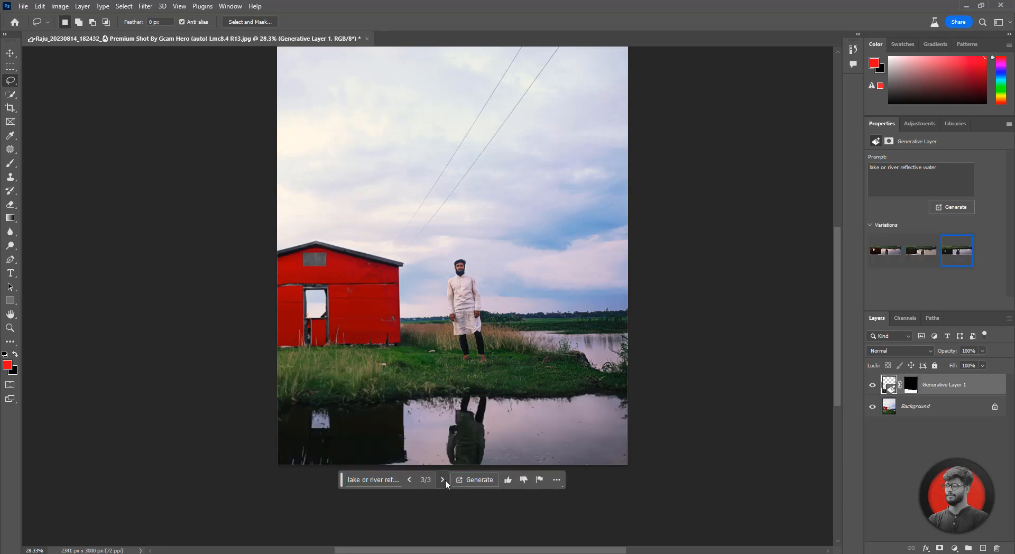
{"action": "left_click", "coordinate": [410, 479]}
{"action": "left_click", "coordinate": [410, 479]}
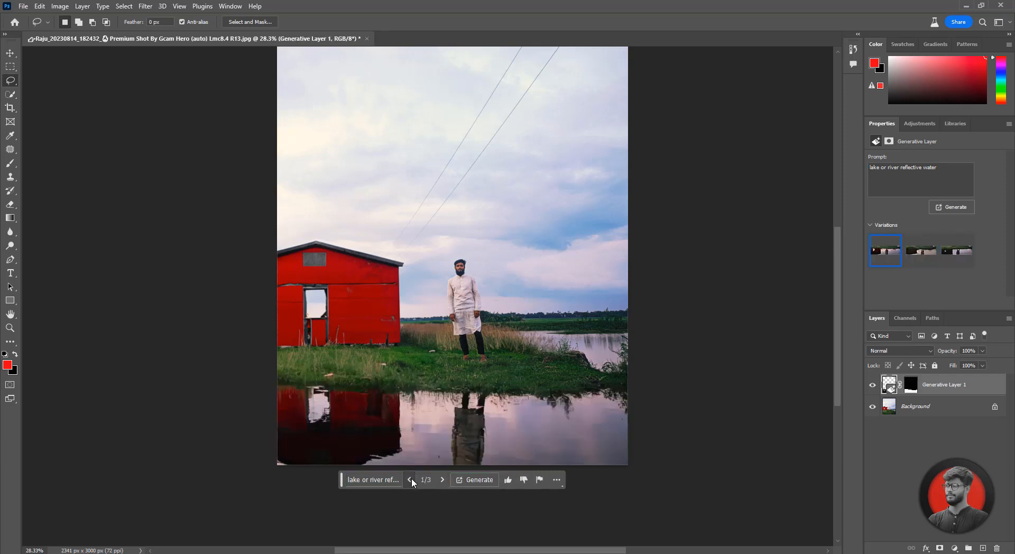
{"action": "left_click", "coordinate": [443, 480]}
{"action": "left_click", "coordinate": [443, 480]}
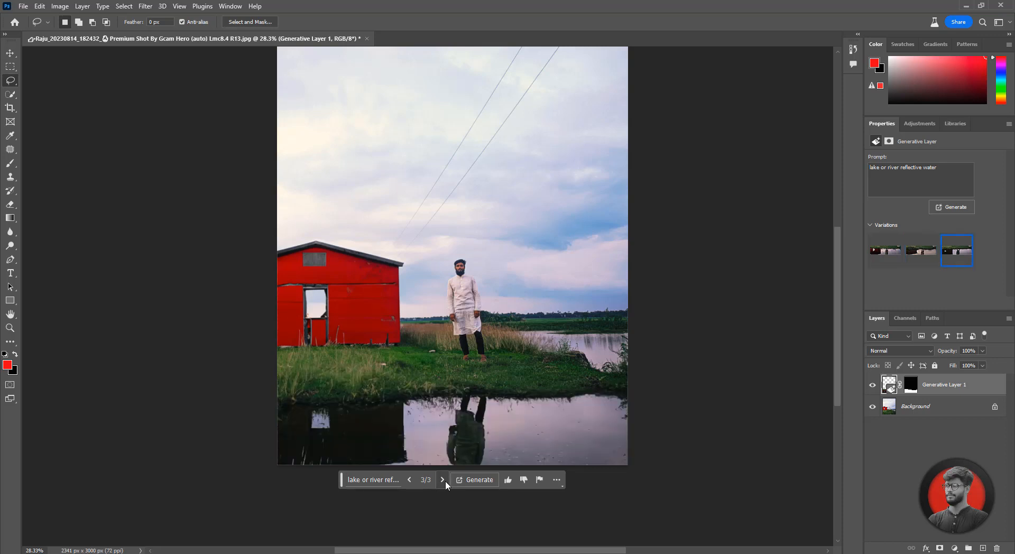
{"action": "left_click", "coordinate": [410, 480]}
Crop away a strip along the image's lower edge, reducing the height to 2867 px.
{"action": "scroll", "coordinate": [586, 377], "scroll_direction": "down", "scroll_amount": 3}
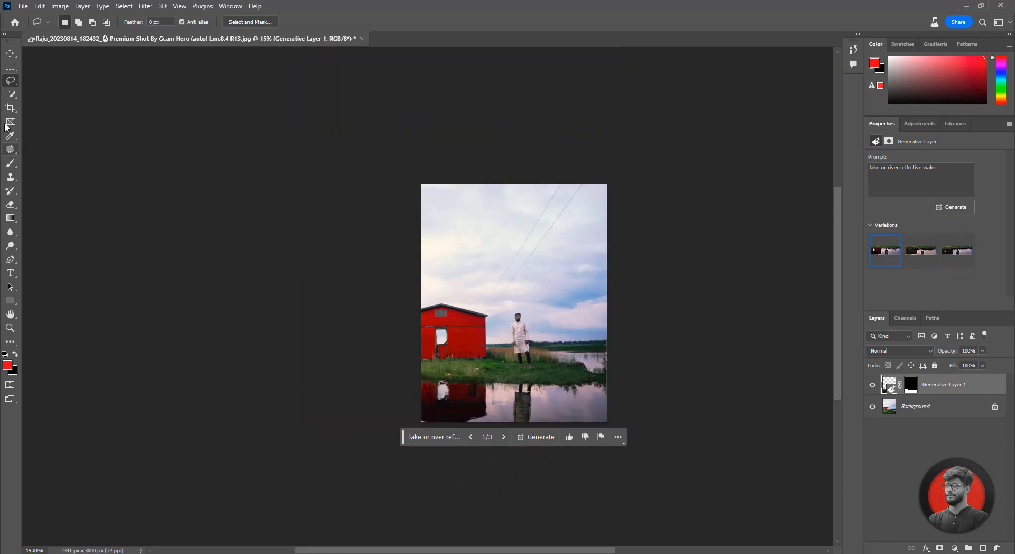
{"action": "key", "text": "c"}
{"action": "left_click_drag", "start_coordinate": [513, 426], "coordinate": [513, 417]}
{"action": "key", "text": "Return"}
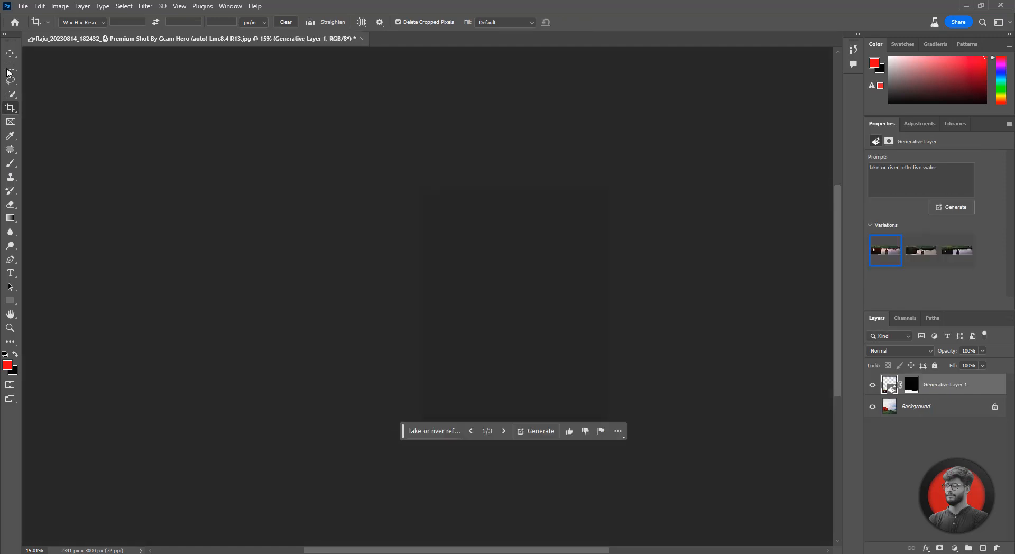
Lasso the distant water and its bank on the right of the man, out to the image edge.
{"action": "key", "text": "l"}
{"action": "scroll", "coordinate": [656, 343], "scroll_direction": "up", "scroll_amount": 3}
{"action": "left_click_drag", "start_coordinate": [677, 336], "coordinate": [570, 336]}
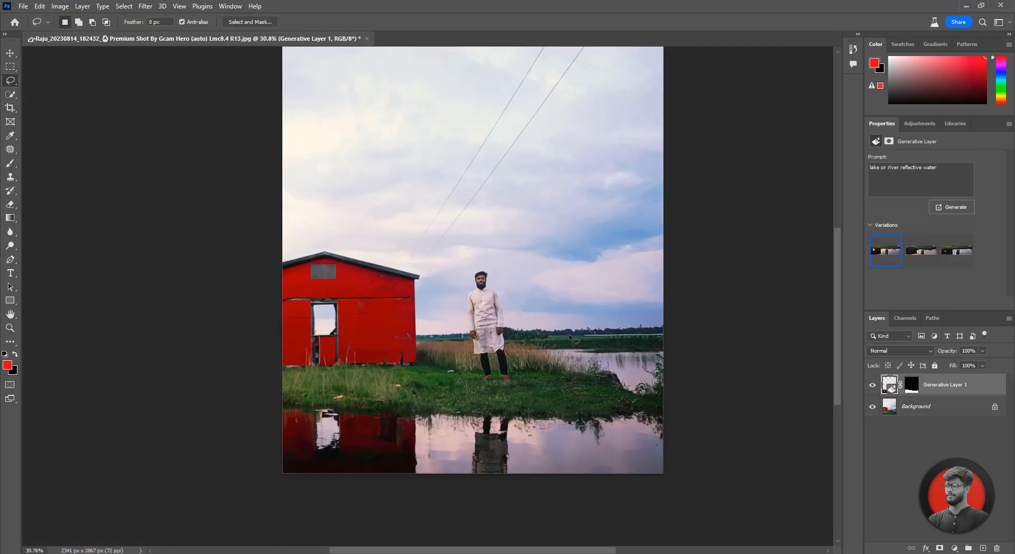
{"action": "left_click_drag", "start_coordinate": [671, 344], "coordinate": [569, 342]}
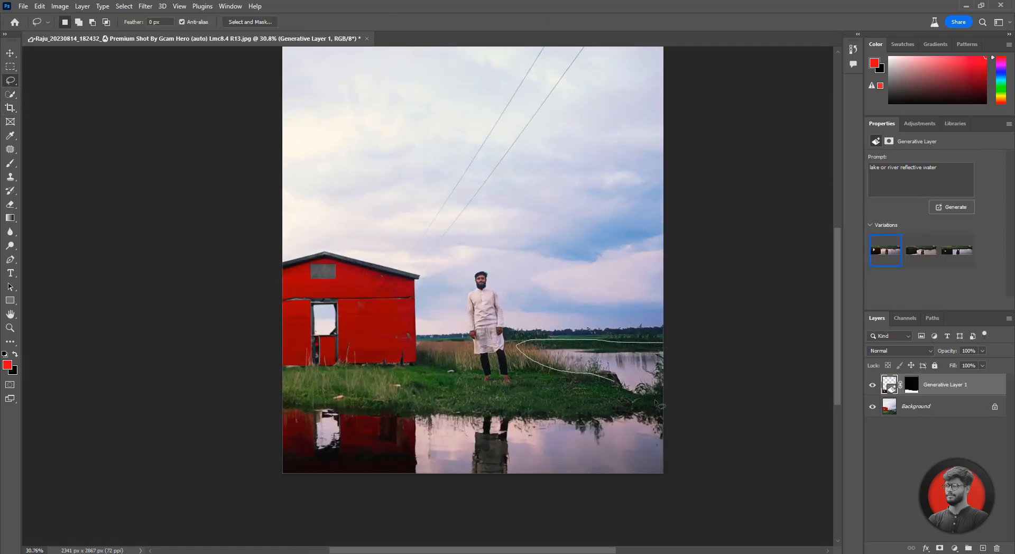
{"action": "left_click_drag", "start_coordinate": [655, 403], "coordinate": [661, 405]}
Try to generate a fill for the selected riverbank area with the prompt "lake".
{"action": "left_click", "coordinate": [514, 419]}
{"action": "type", "text": "lake"}
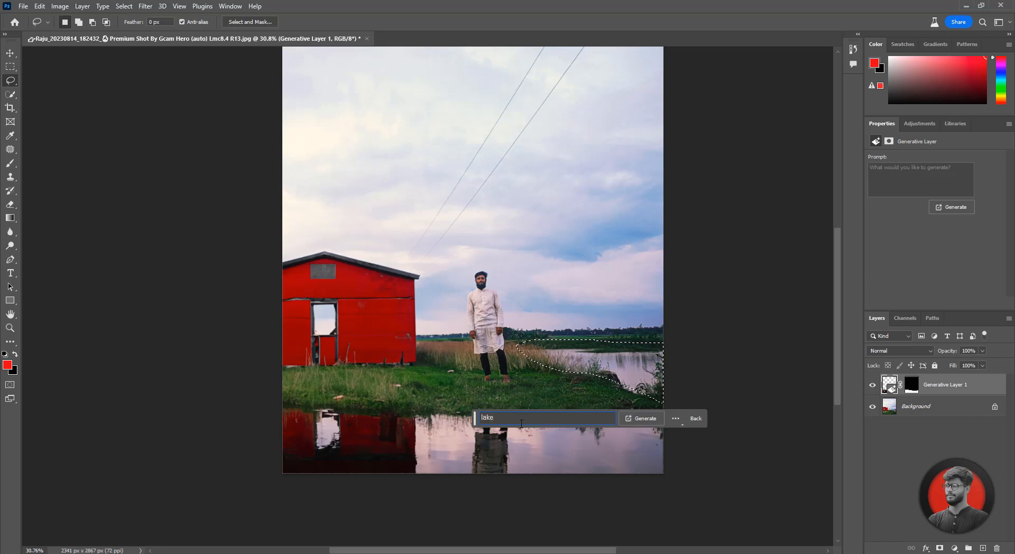
{"action": "key", "text": "Return"}
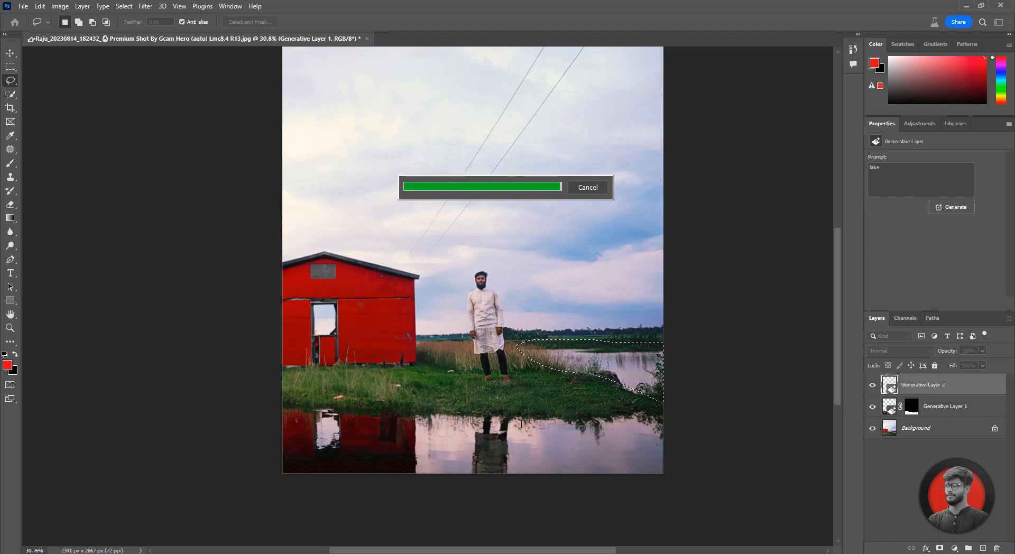
Merge the reflective water layer into the background and generate the "lake" fill for the selected area.
{"action": "right_click", "coordinate": [944, 384]}
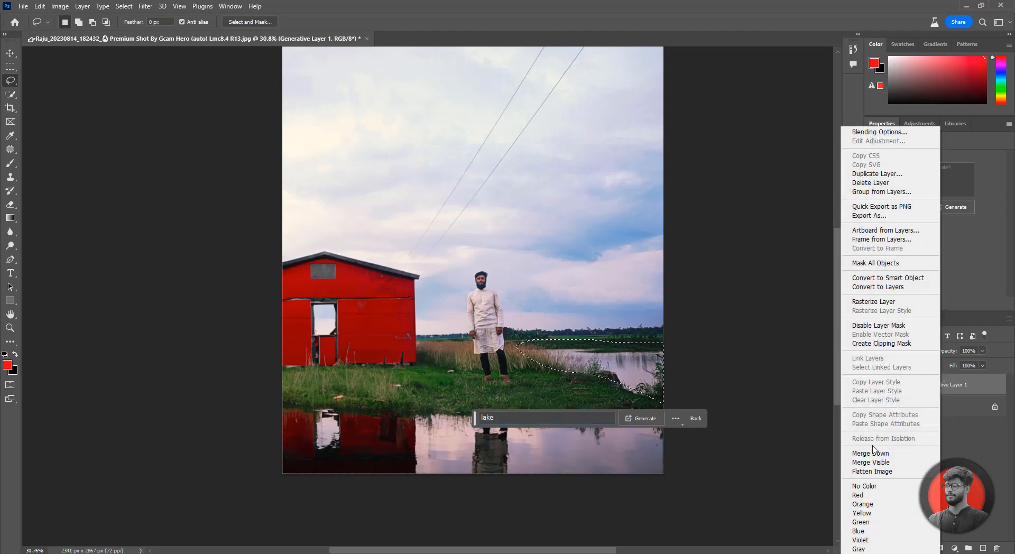
{"action": "left_click", "coordinate": [871, 453]}
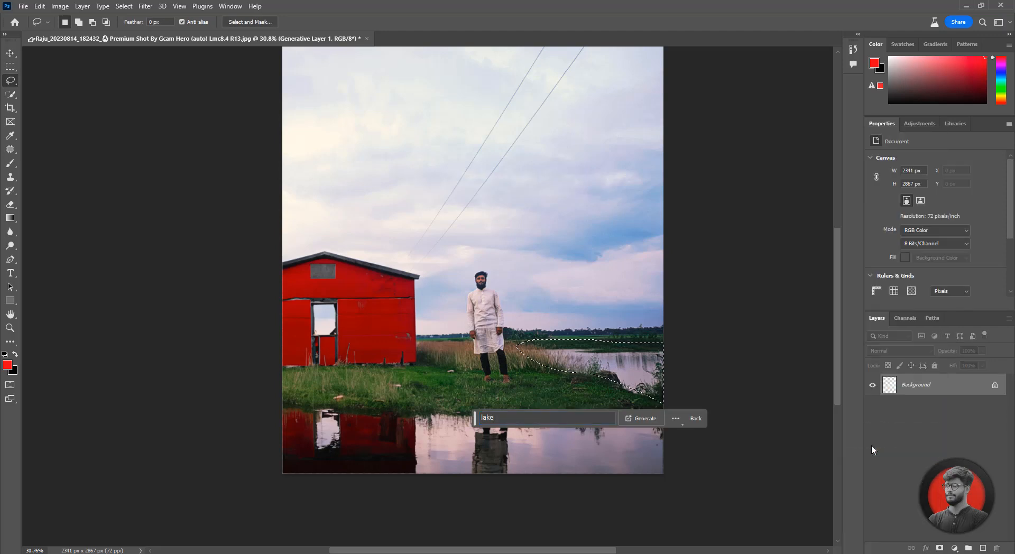
{"action": "left_click", "coordinate": [656, 421]}
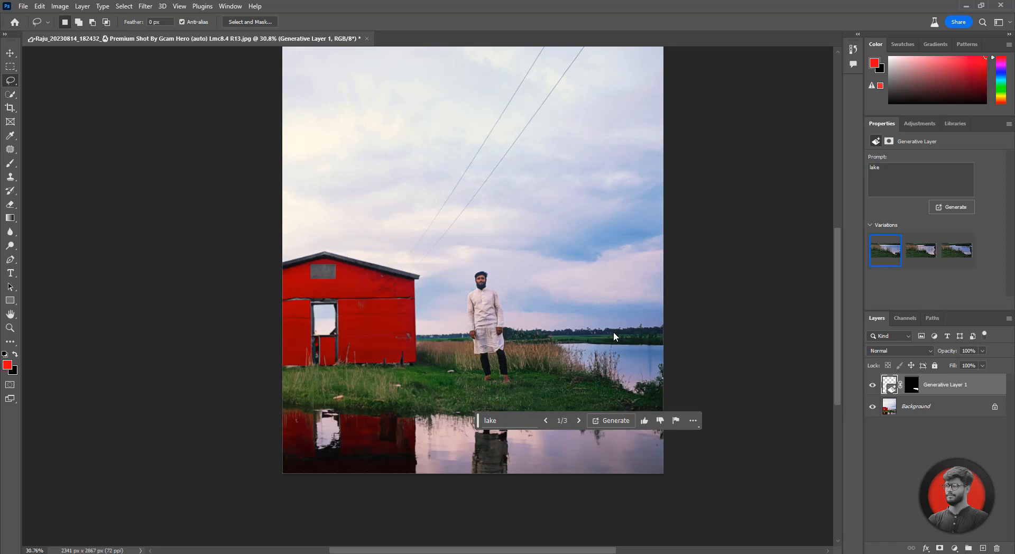
Choose the third lake variation and toggle its layer's visibility to compare it with the original.
{"action": "left_click", "coordinate": [928, 256]}
{"action": "left_click", "coordinate": [960, 260]}
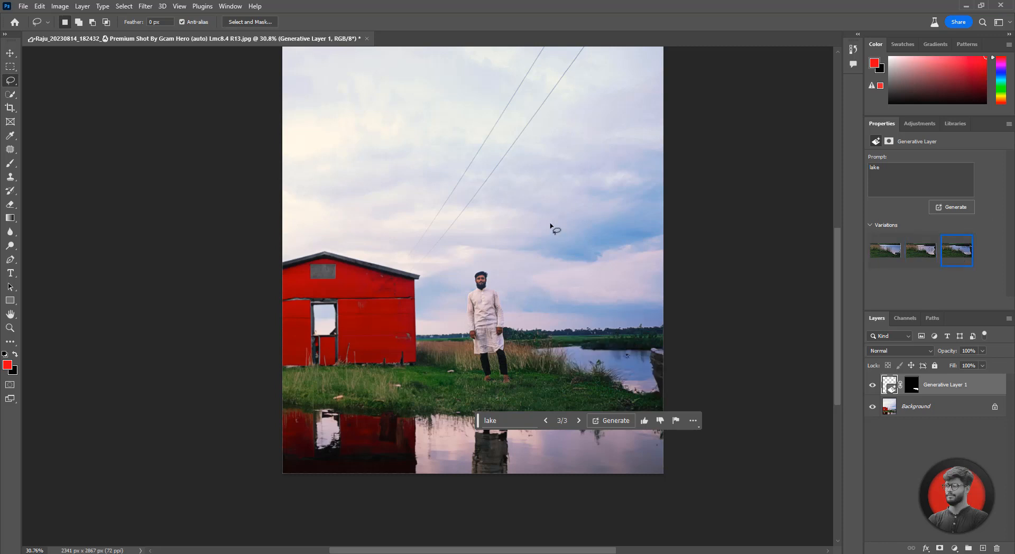
{"action": "scroll", "coordinate": [551, 225], "scroll_direction": "down", "scroll_amount": 3}
{"action": "left_click", "coordinate": [872, 388]}
{"action": "left_click", "coordinate": [872, 388]}
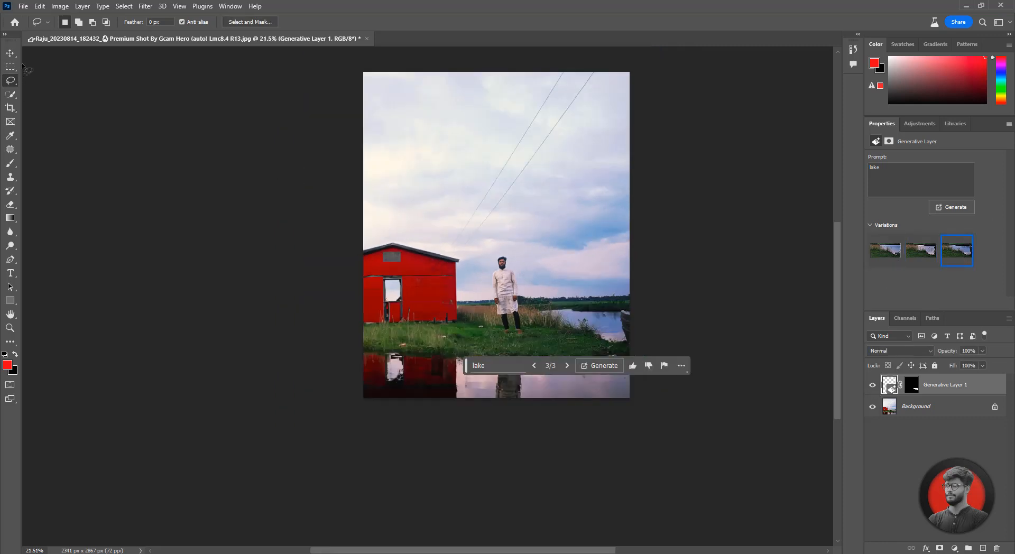
Inspect the lake fill up close with the Move tool active and merge its layer down into the background.
{"action": "left_click", "coordinate": [11, 53]}
{"action": "scroll", "coordinate": [582, 229], "scroll_direction": "up", "scroll_amount": 4}
{"action": "left_click", "coordinate": [533, 283]}
{"action": "scroll", "coordinate": [533, 283], "scroll_direction": "down", "scroll_amount": 4}
{"action": "scroll", "coordinate": [535, 285], "scroll_direction": "down", "scroll_amount": 1}
{"action": "right_click", "coordinate": [934, 389]}
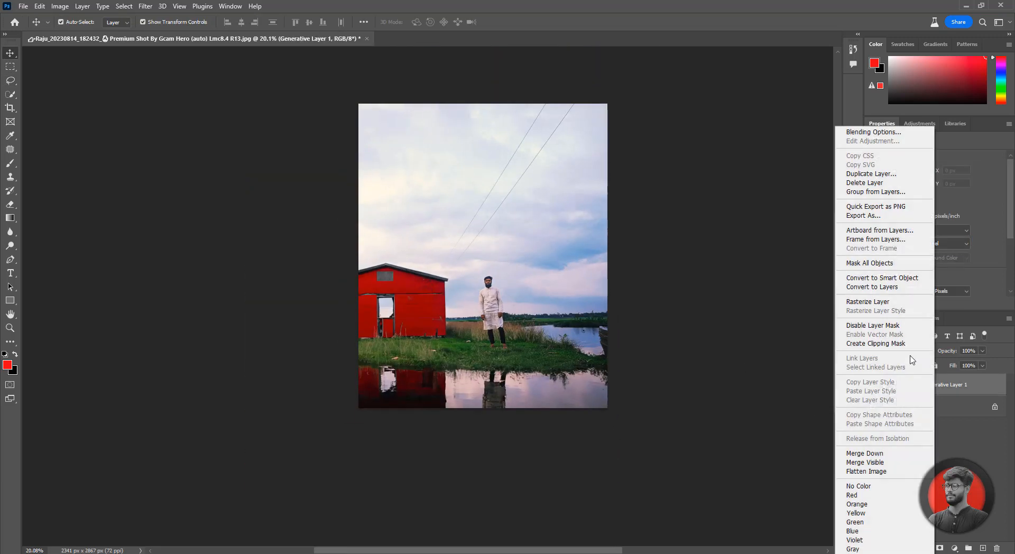
{"action": "left_click", "coordinate": [862, 452]}
Open the Camera Raw Filter and set the greens' hue to +9 in the Color Mixer.
{"action": "scroll", "coordinate": [529, 301], "scroll_direction": "up", "scroll_amount": 3}
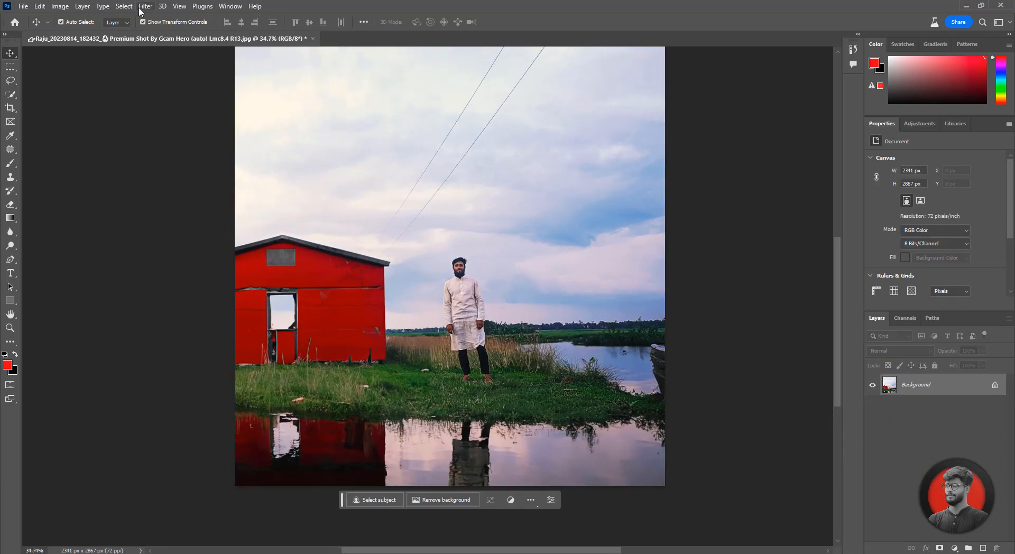
{"action": "left_click", "coordinate": [145, 6]}
{"action": "left_click", "coordinate": [145, 7]}
{"action": "left_click", "coordinate": [146, 6]}
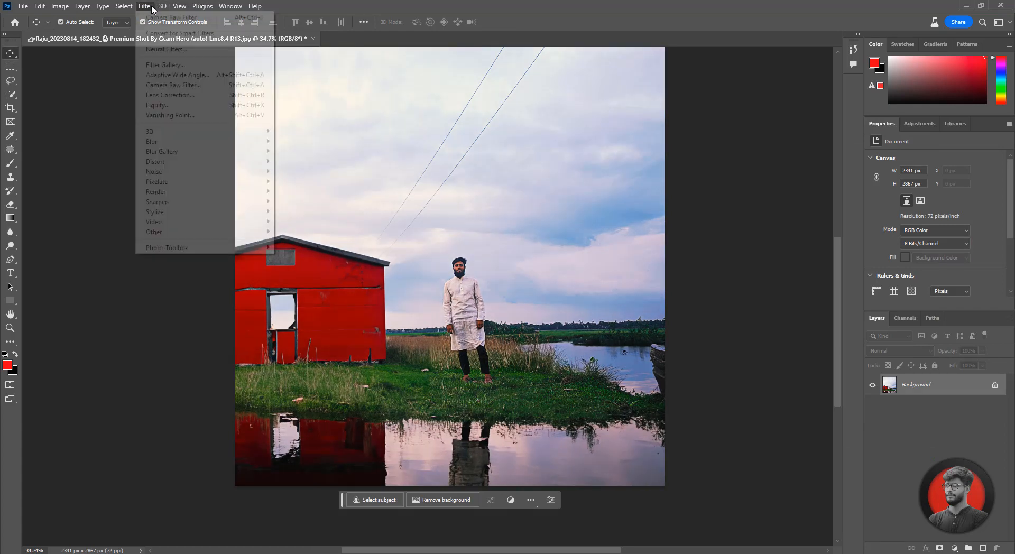
{"action": "left_click", "coordinate": [173, 85]}
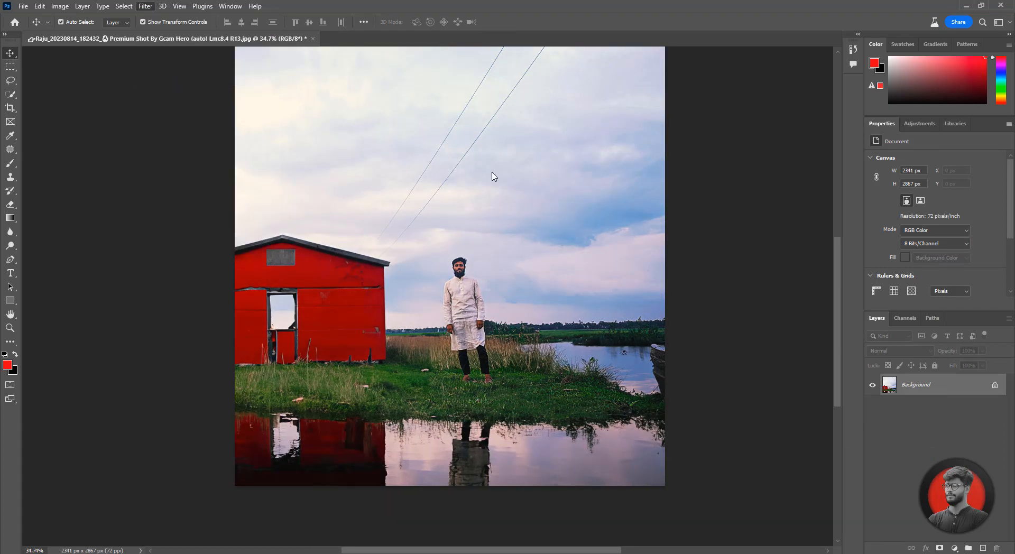
{"action": "left_click_drag", "start_coordinate": [863, 291], "coordinate": [835, 276]}
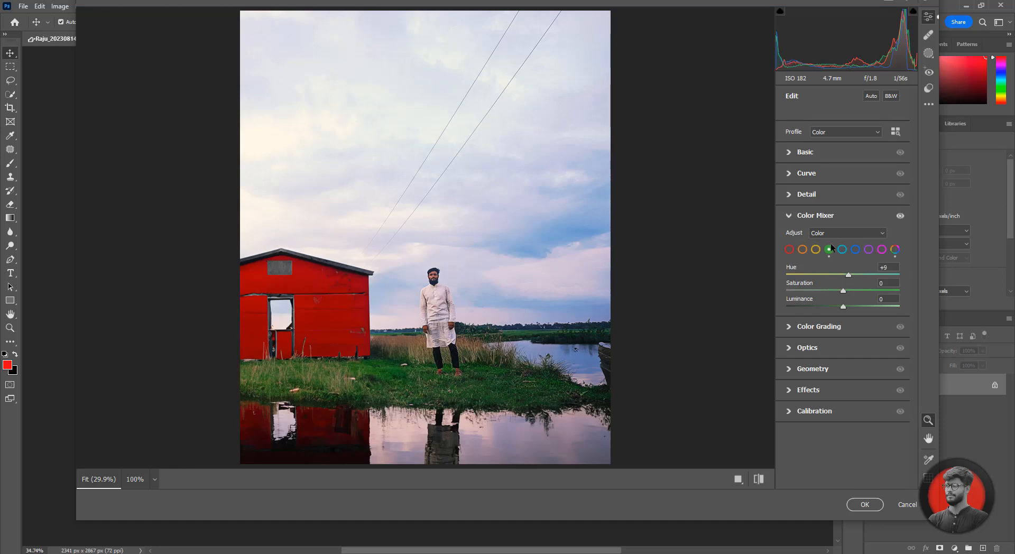
{"action": "left_click", "coordinate": [843, 249]}
Set Highlights to -50, Shadows +14, Whites -6, Blacks +28 and Texture +18, and apply the Camera Raw Filter.
{"action": "left_click", "coordinate": [784, 214]}
{"action": "left_click", "coordinate": [787, 153]}
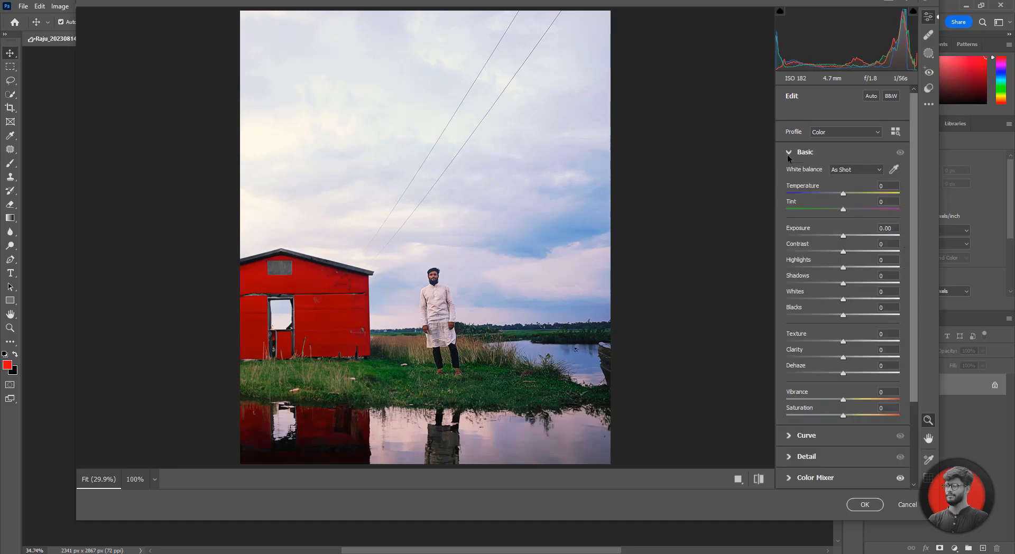
{"action": "left_click_drag", "start_coordinate": [843, 267], "coordinate": [830, 340]}
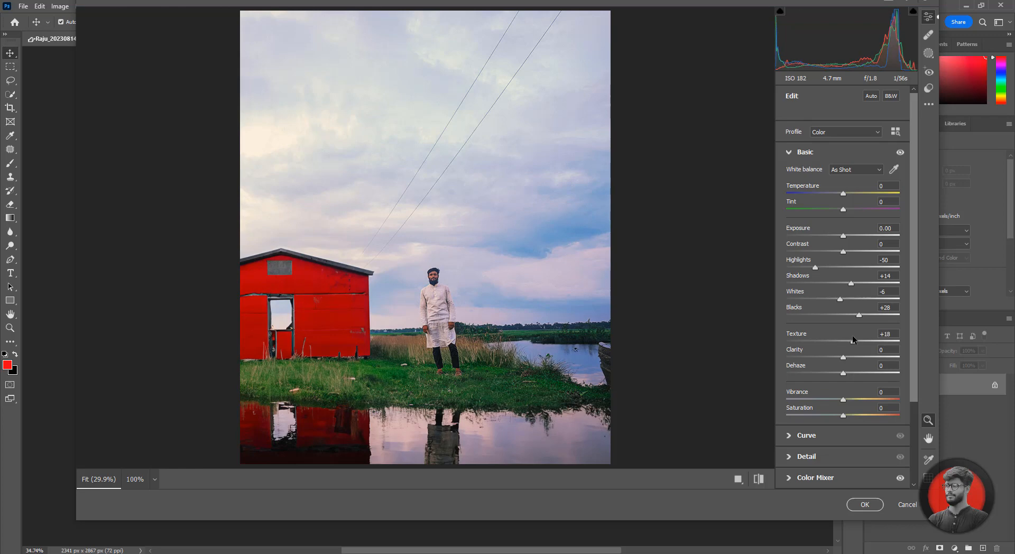
{"action": "left_click", "coordinate": [865, 504]}
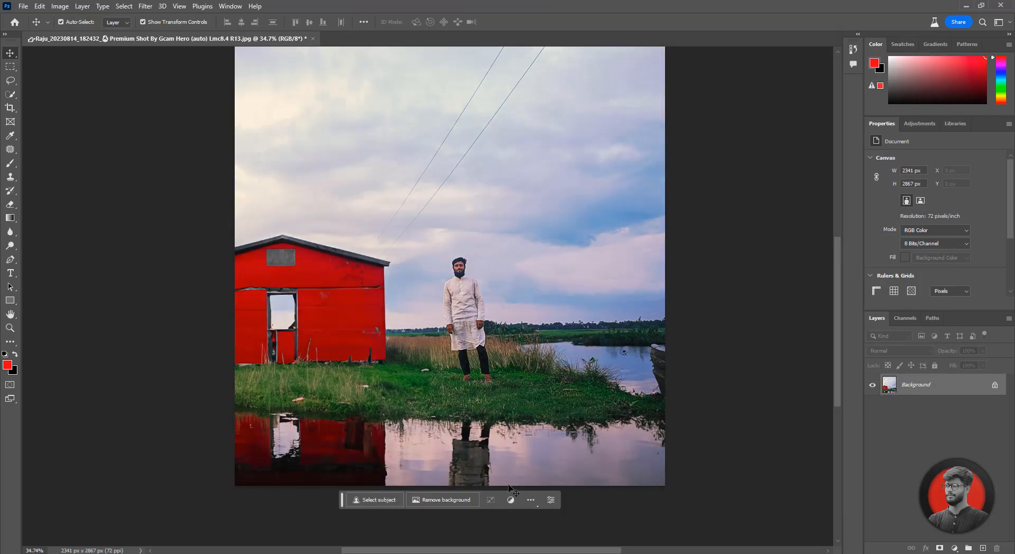
Add a Color Lookup adjustment layer above the background.
{"action": "left_click", "coordinate": [920, 123]}
{"action": "scroll", "coordinate": [899, 264], "scroll_direction": "down", "scroll_amount": 3}
{"action": "left_click", "coordinate": [902, 249]}
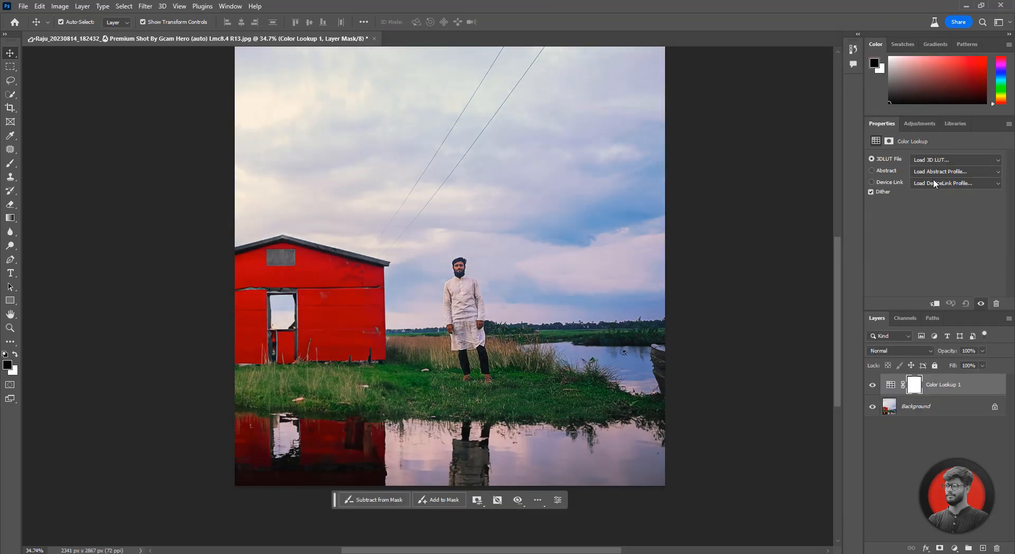
Preview 3D LUTs on the Color Lookup layer, including Crisp_Winter, Fuji F125 Kodak 2393, HorrorBlue and TensionGreen.
{"action": "left_click", "coordinate": [935, 161]}
{"action": "left_click", "coordinate": [936, 202]}
{"action": "scroll", "coordinate": [935, 160], "scroll_direction": "down", "scroll_amount": 5}
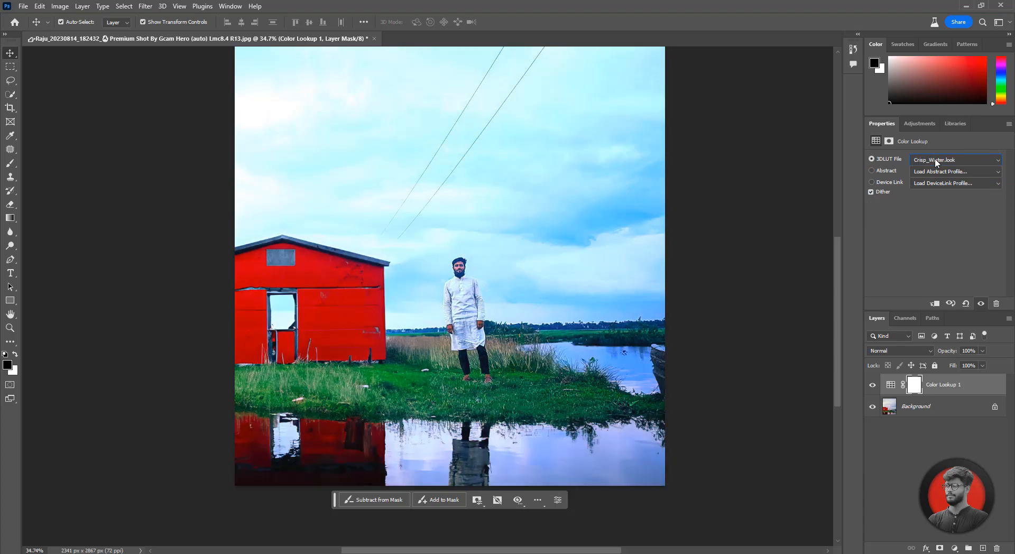
{"action": "scroll", "coordinate": [936, 161], "scroll_direction": "down", "scroll_amount": 8}
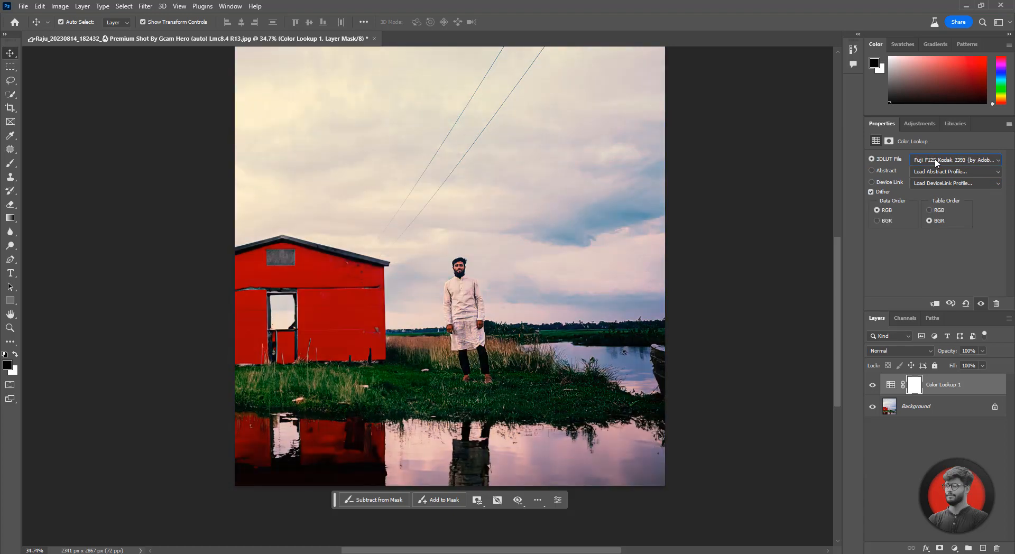
{"action": "scroll", "coordinate": [936, 162], "scroll_direction": "down", "scroll_amount": 5}
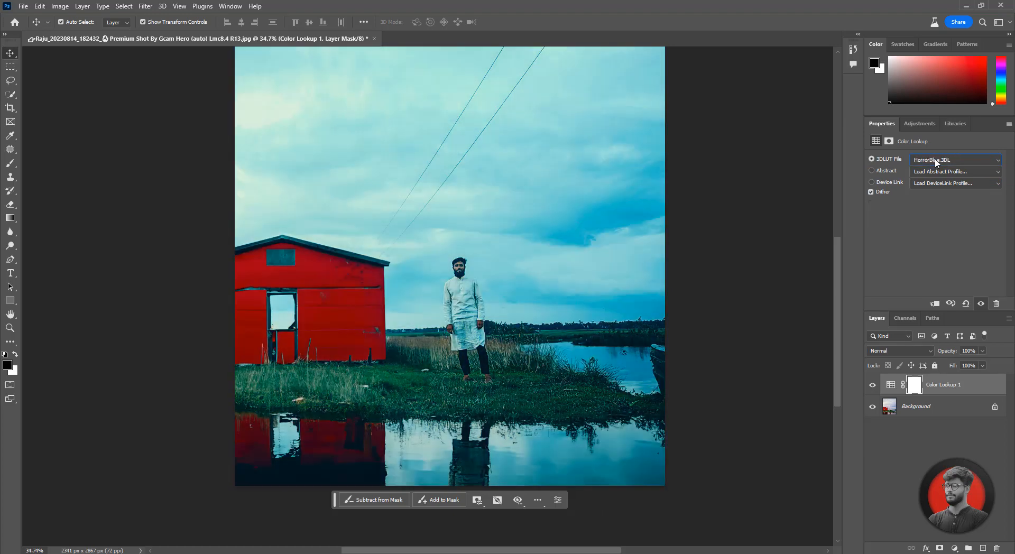
{"action": "scroll", "coordinate": [935, 162], "scroll_direction": "down", "scroll_amount": 4}
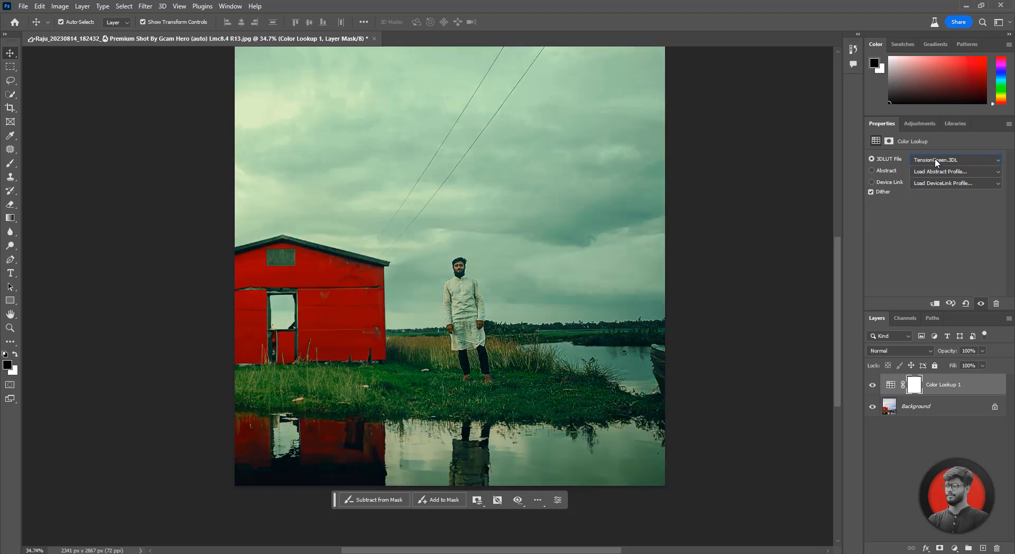
{"action": "scroll", "coordinate": [936, 162], "scroll_direction": "down", "scroll_amount": 1}
Set the Color Lookup layer's 3D LUT to Fuji ETERNA 250D Kodak 2395 and adjust the layer's opacity.
{"action": "left_click", "coordinate": [936, 162]}
{"action": "left_click", "coordinate": [941, 297]}
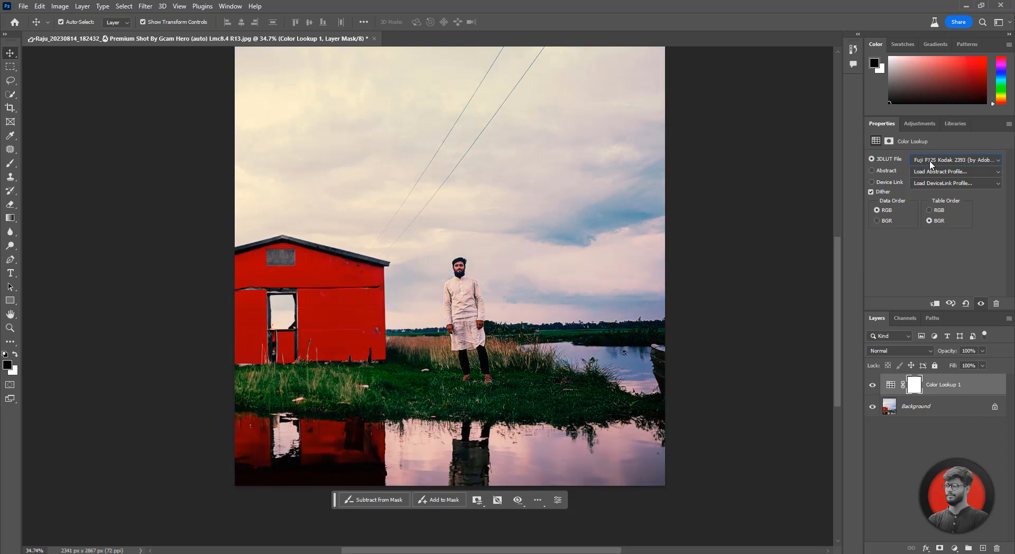
{"action": "scroll", "coordinate": [931, 165], "scroll_direction": "up", "scroll_amount": 5}
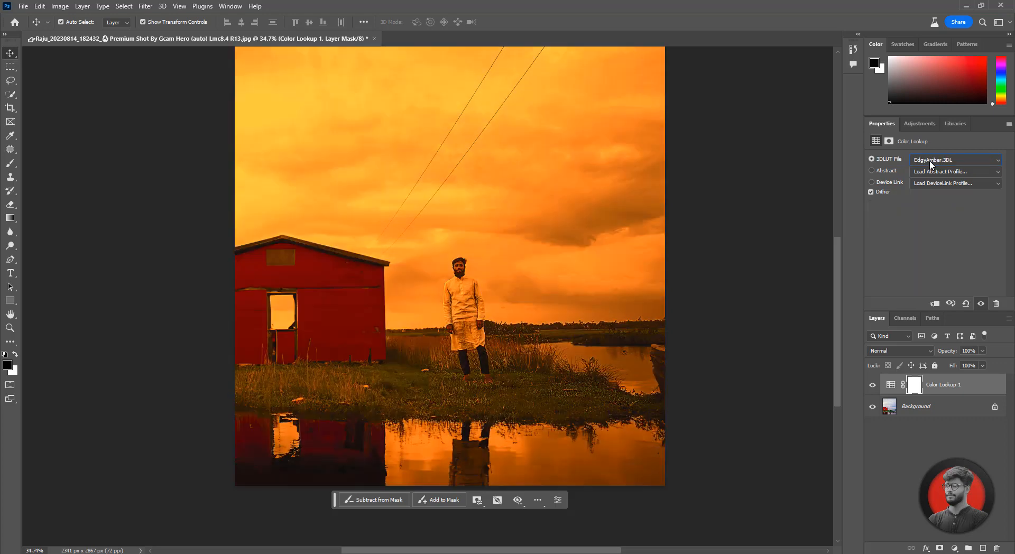
{"action": "scroll", "coordinate": [930, 165], "scroll_direction": "down", "scroll_amount": 5}
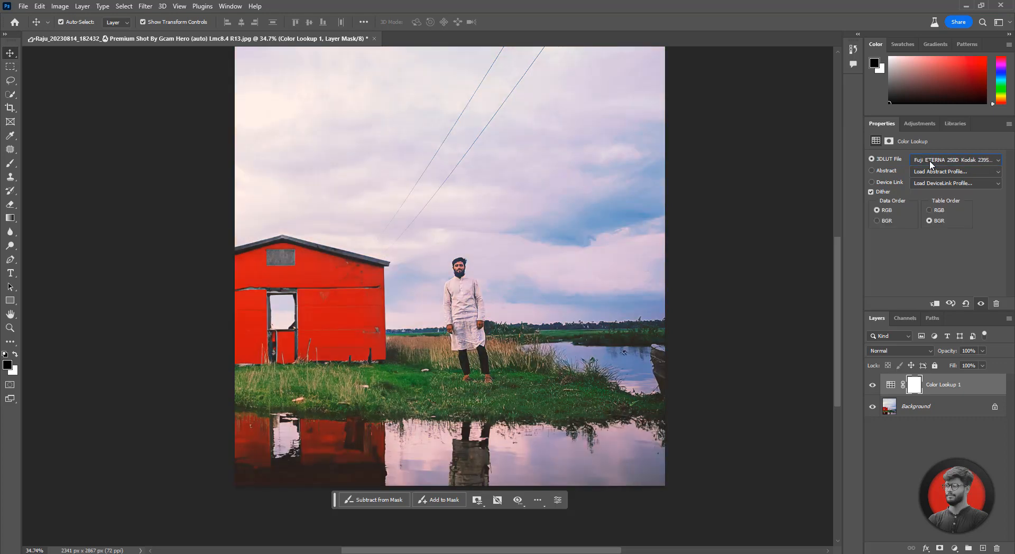
{"action": "left_click_drag", "start_coordinate": [957, 362], "coordinate": [941, 365]}
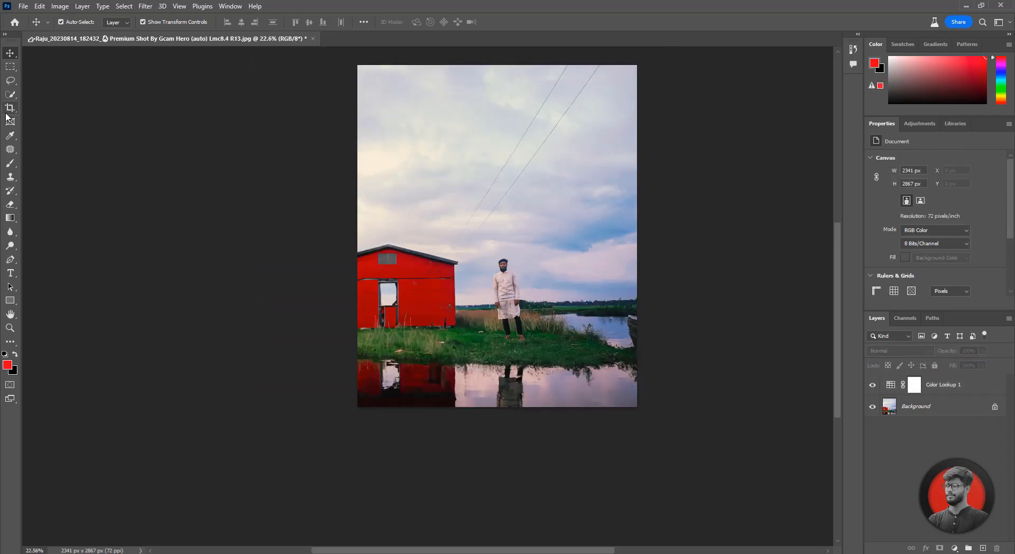
Crop the photo to about 1871 x 2301 px, trimming part of the barn, the sky and the water's lower edge.
{"action": "left_click", "coordinate": [9, 108]}
{"action": "left_click_drag", "start_coordinate": [368, 223], "coordinate": [379, 230]}
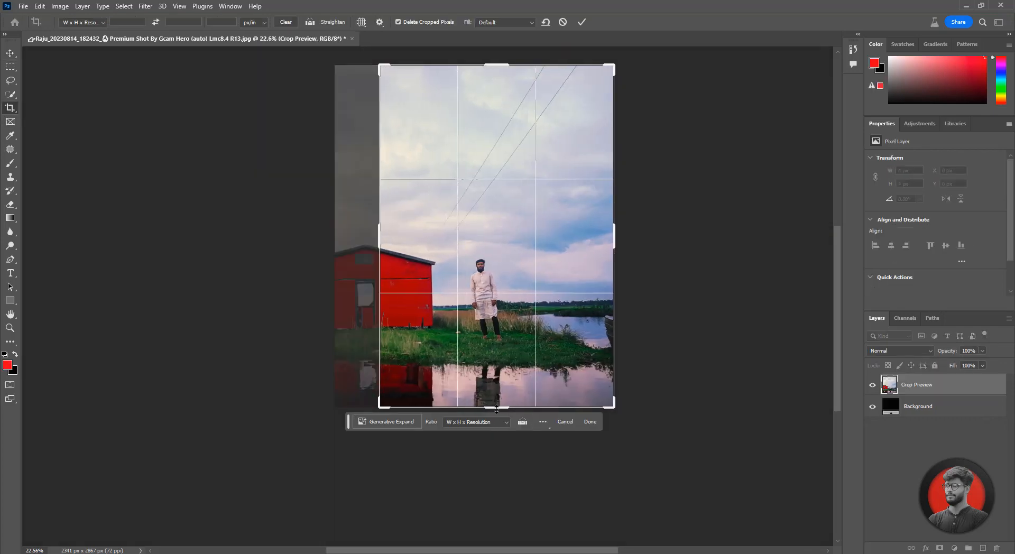
{"action": "left_click_drag", "start_coordinate": [497, 409], "coordinate": [497, 397]}
{"action": "left_click_drag", "start_coordinate": [609, 72], "coordinate": [603, 99]}
{"action": "key", "text": "Return"}
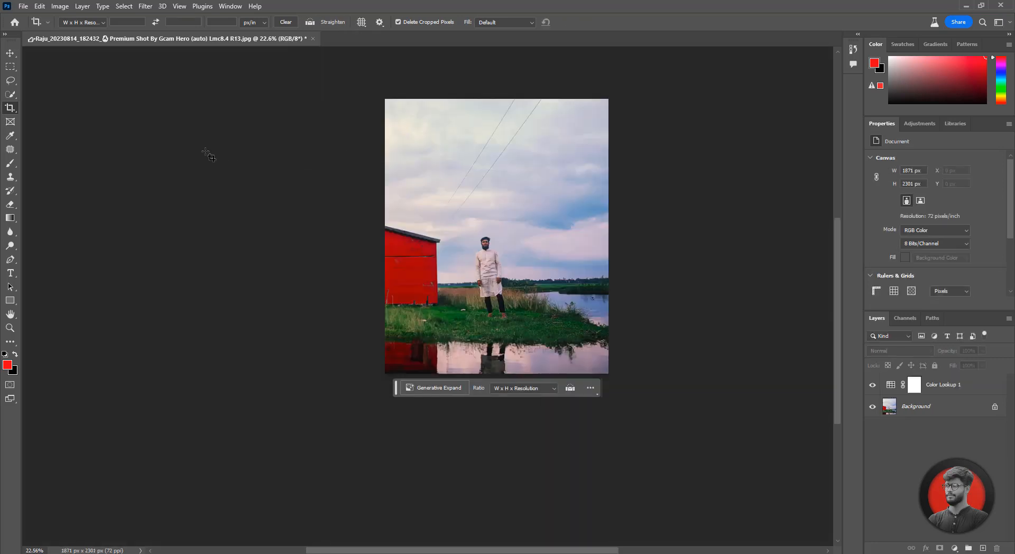
Lasso the two power lines in the sky and try Generative Fill with the prompt "remove".
{"action": "left_click", "coordinate": [16, 82]}
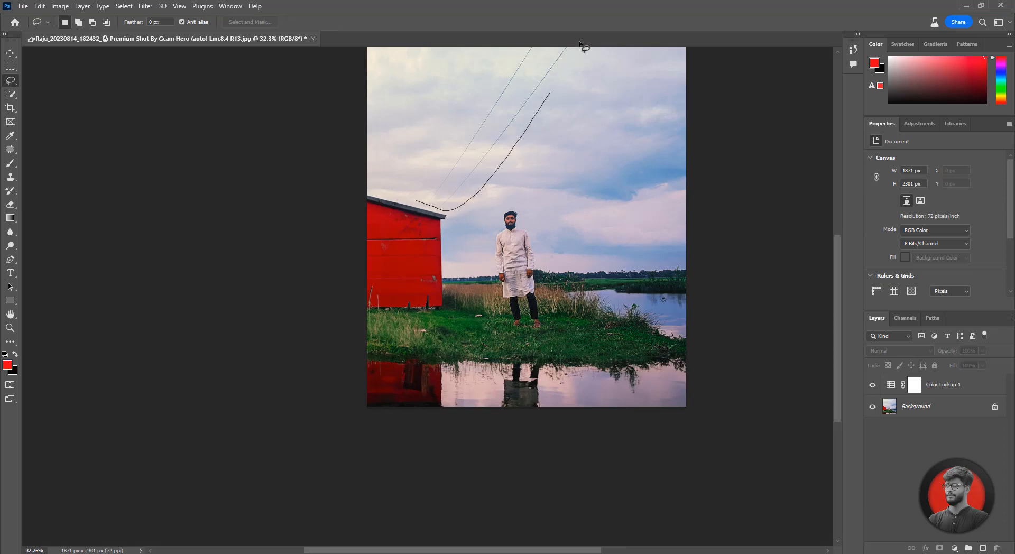
{"action": "left_click_drag", "start_coordinate": [485, 92], "coordinate": [418, 201]}
{"action": "left_click", "coordinate": [429, 226]}
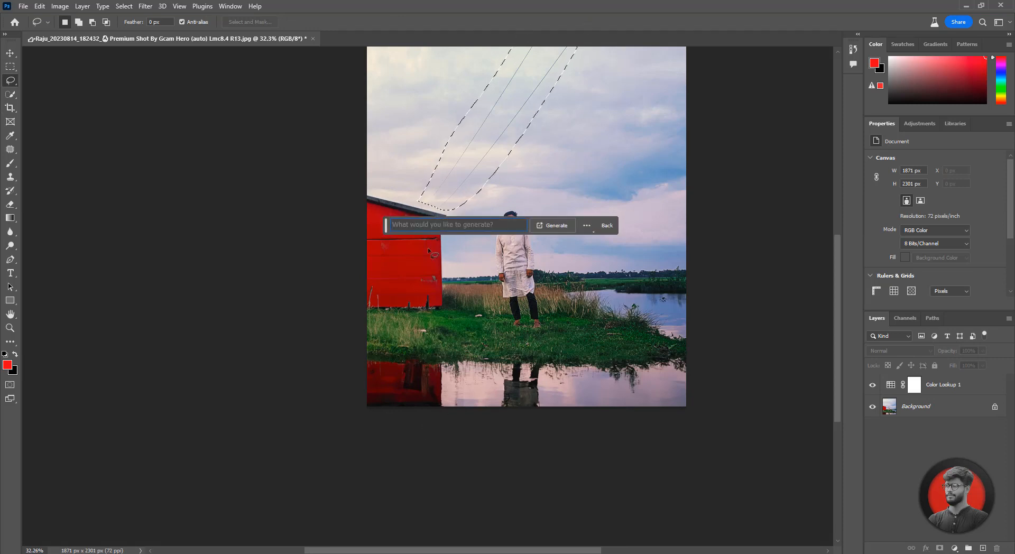
{"action": "type", "text": "remove"}
{"action": "key", "text": "Return"}
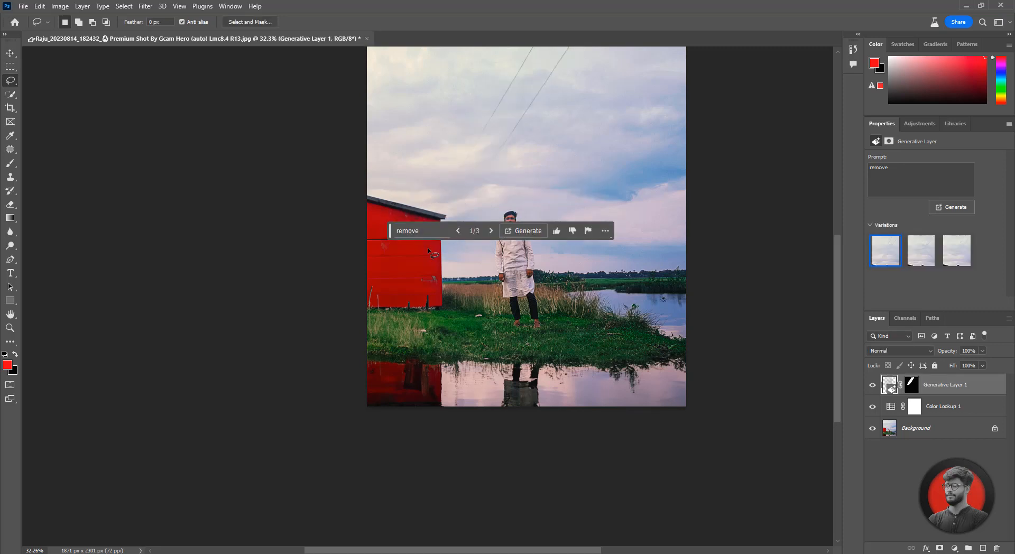
Compare the three generated variations of the power line removal and undo the Generative Fill.
{"action": "left_click", "coordinate": [926, 249]}
{"action": "left_click", "coordinate": [957, 251]}
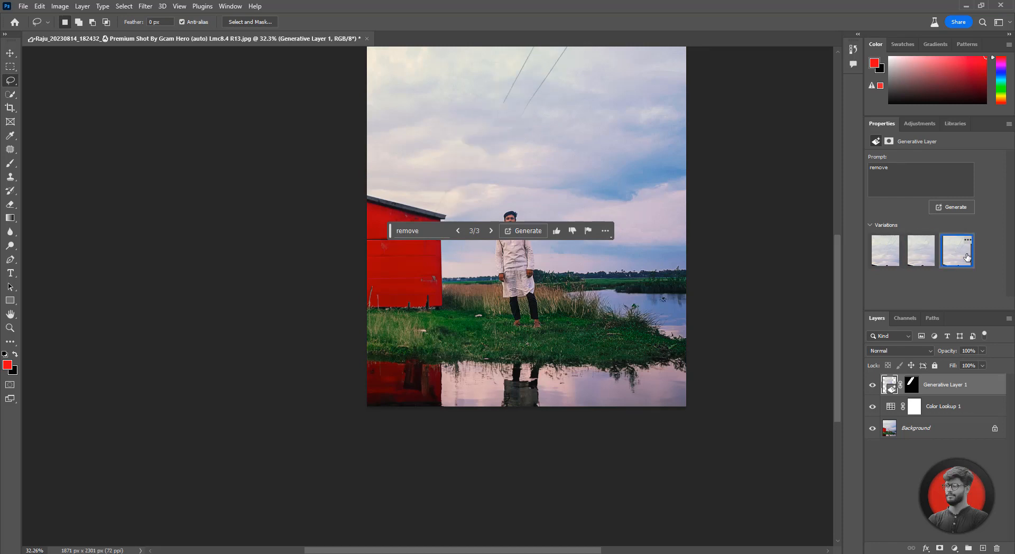
{"action": "left_click", "coordinate": [886, 250]}
{"action": "key", "text": "ctrl+z"}
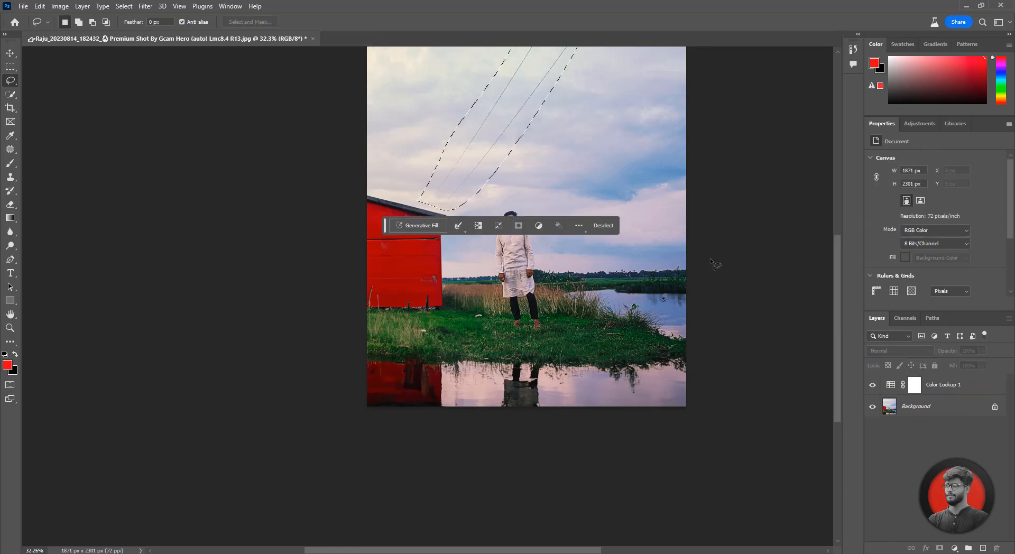
Clear the selection, merge the Color Lookup layer into the background and dock the floating document window.
{"action": "left_click", "coordinate": [604, 226]}
{"action": "key", "text": "Delete"}
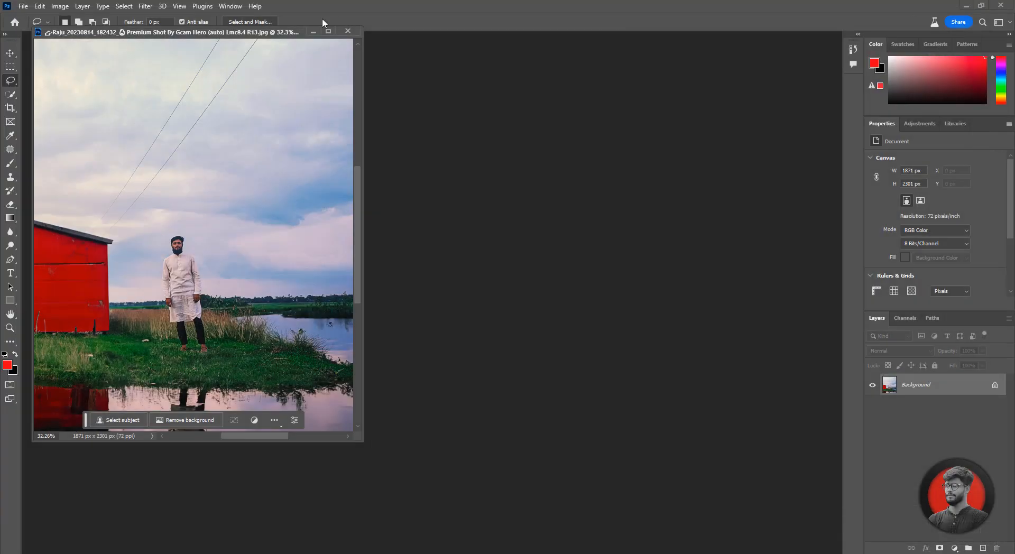
{"action": "left_click_drag", "start_coordinate": [224, 33], "coordinate": [447, 44]}
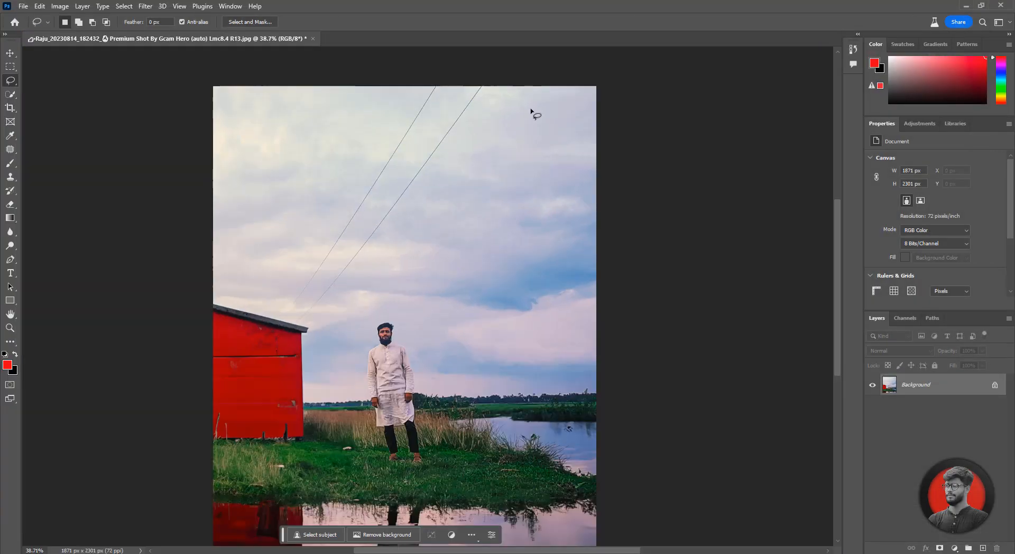
Lasso both power lines up to the photo's upper edge on the merged image and run Generative Fill with "remove".
{"action": "scroll", "coordinate": [508, 95], "scroll_direction": "up", "scroll_amount": 2}
{"action": "mouse_move", "coordinate": [483, 79]}
{"action": "left_mouse_down"}
{"action": "mouse_move", "coordinate": [356, 272]}
{"action": "mouse_move", "coordinate": [273, 343]}
{"action": "mouse_move", "coordinate": [312, 231]}
{"action": "mouse_move", "coordinate": [436, 50]}
{"action": "left_mouse_up"}
{"action": "left_click", "coordinate": [313, 360]}
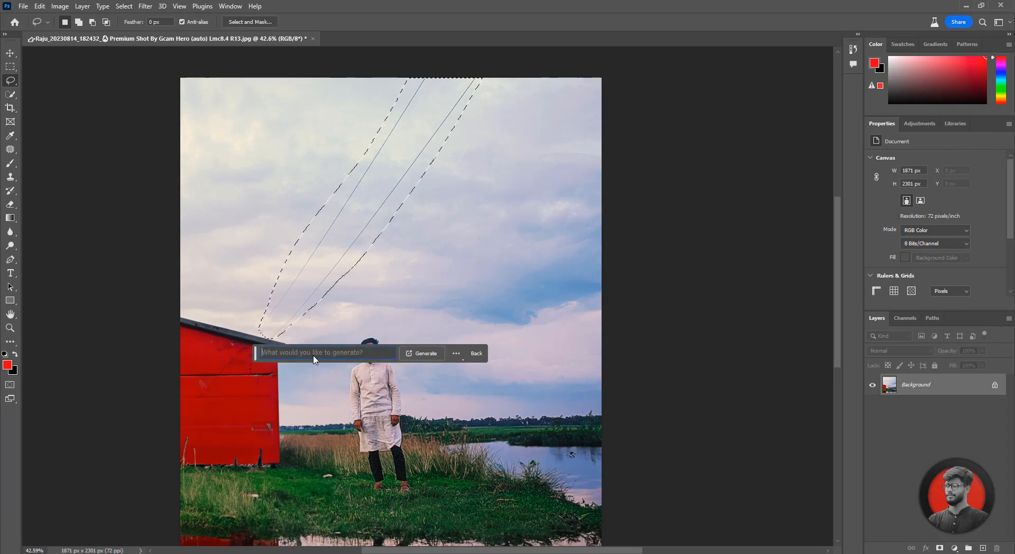
{"action": "type", "text": "remove"}
{"action": "key", "text": "Return"}
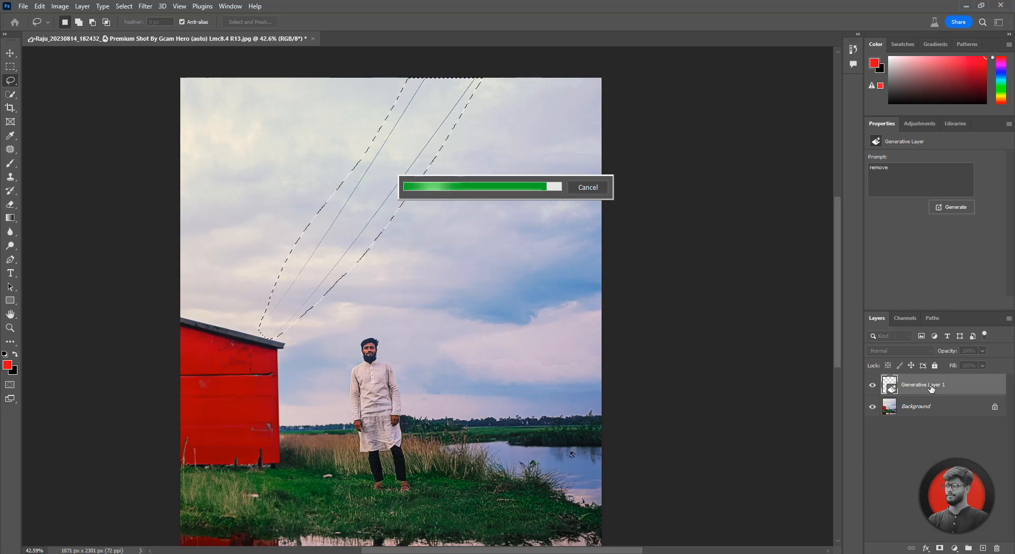
Deselect the generative layer and merge all visible layers into the background.
{"action": "left_click", "coordinate": [6, 48]}
{"action": "left_click", "coordinate": [608, 235]}
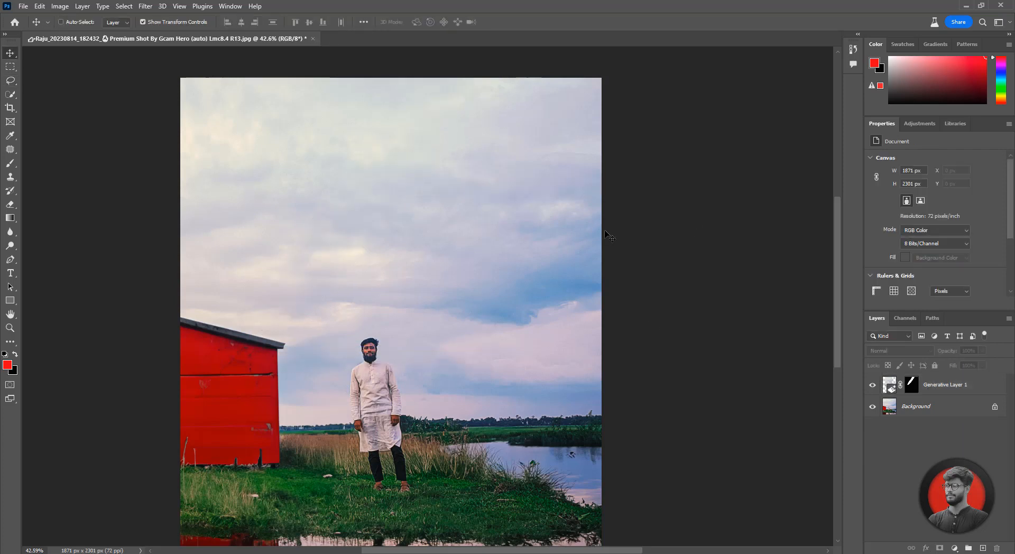
{"action": "key", "text": "ctrl+shift+e"}
{"action": "scroll", "coordinate": [447, 214], "scroll_direction": "down", "scroll_amount": 3}
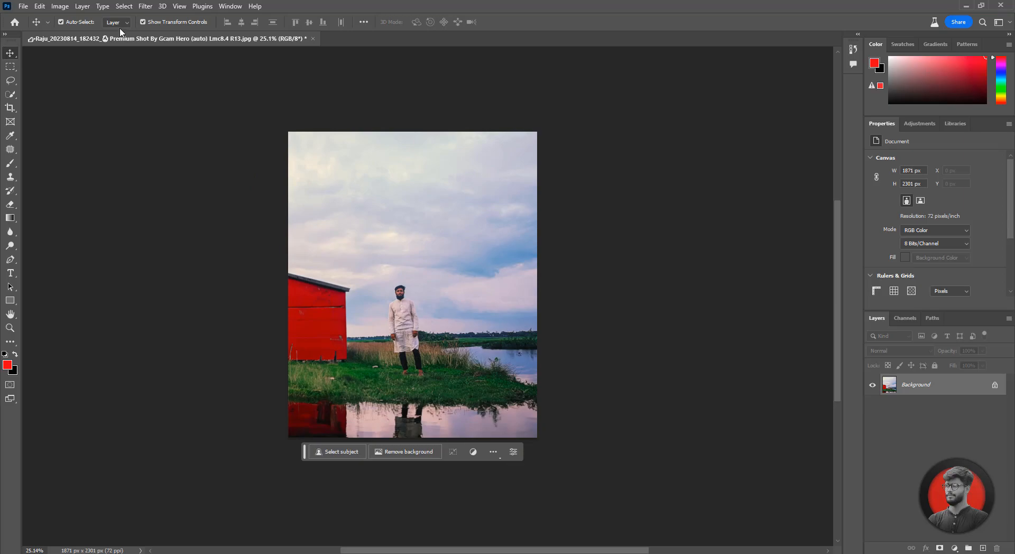